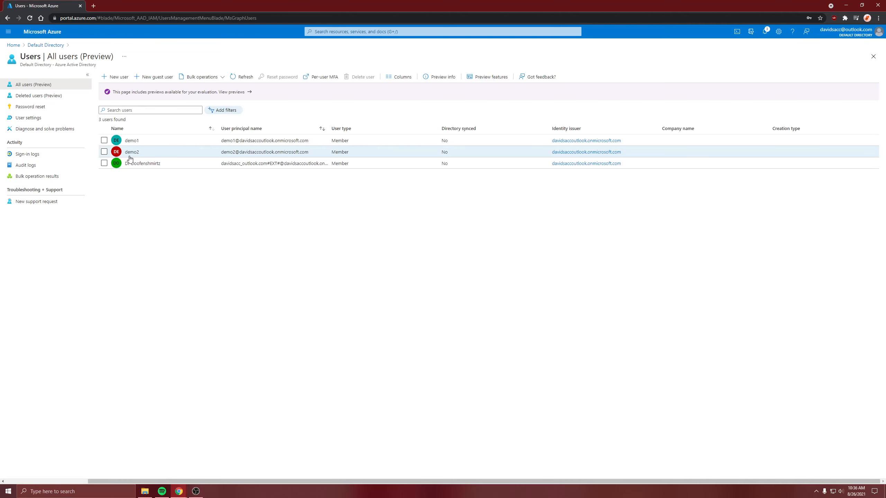
# Step: Open the Groupp group from the directory's groups and view its members
pyautogui.click(46, 45)
pyautogui.click(44, 143)
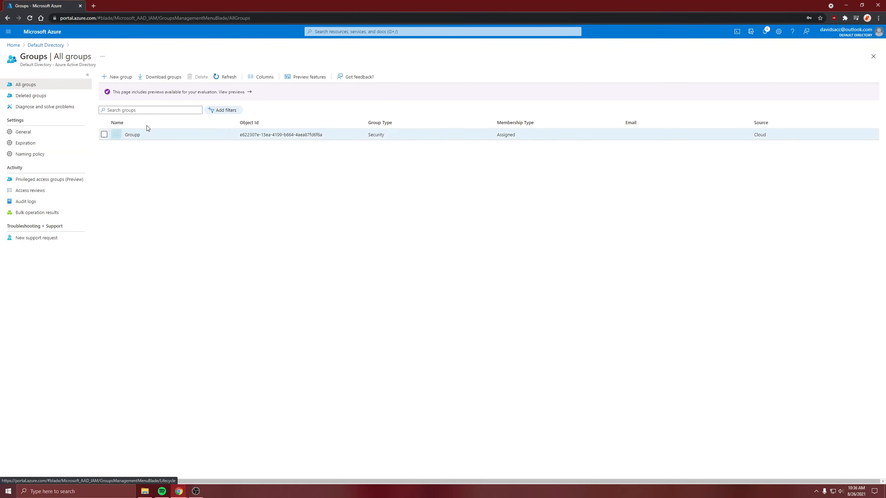
pyautogui.click(170, 133)
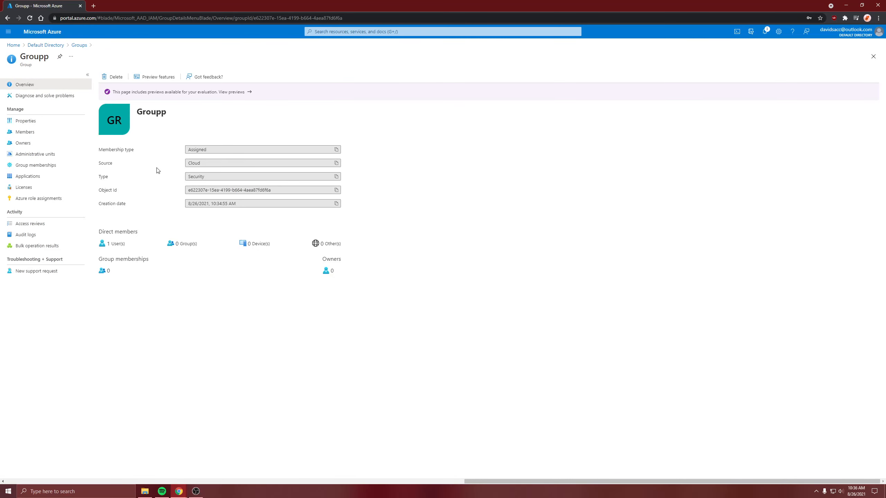
pyautogui.click(32, 132)
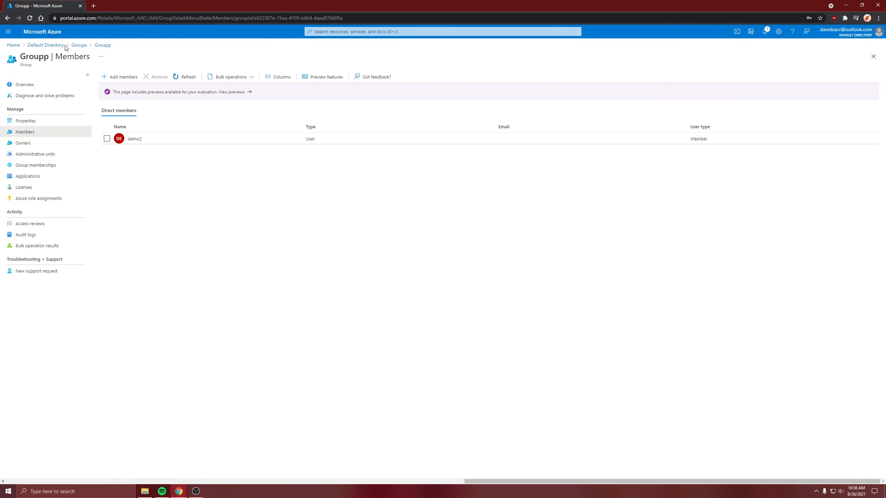
# Step: Examine the per-user multi-factor authentication status and options for the demo2 user, leaving them as they are
pyautogui.click(46, 45)
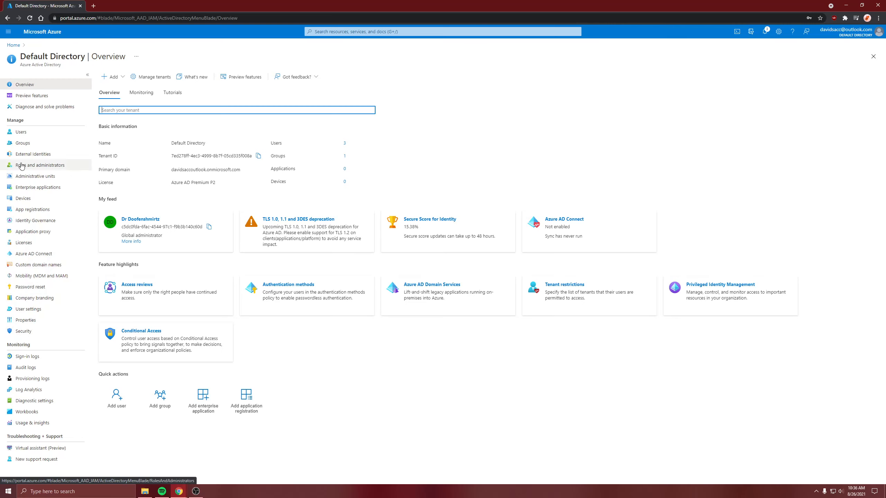
pyautogui.click(33, 132)
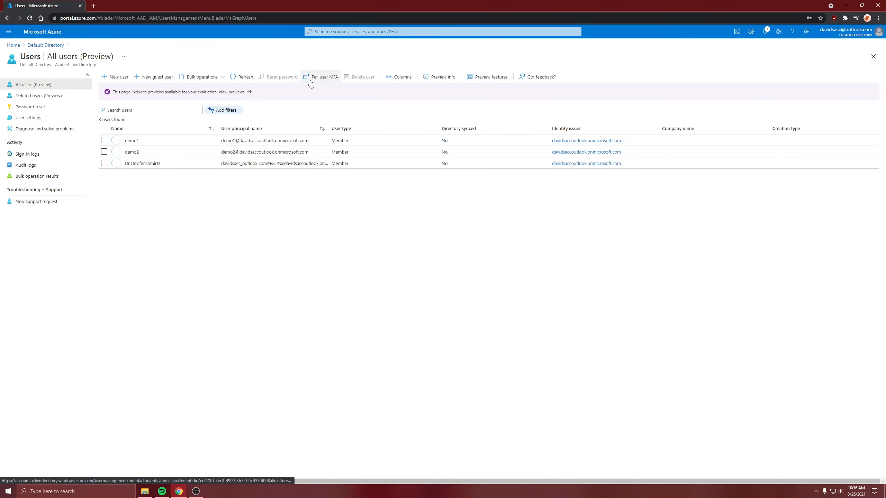
pyautogui.click(326, 77)
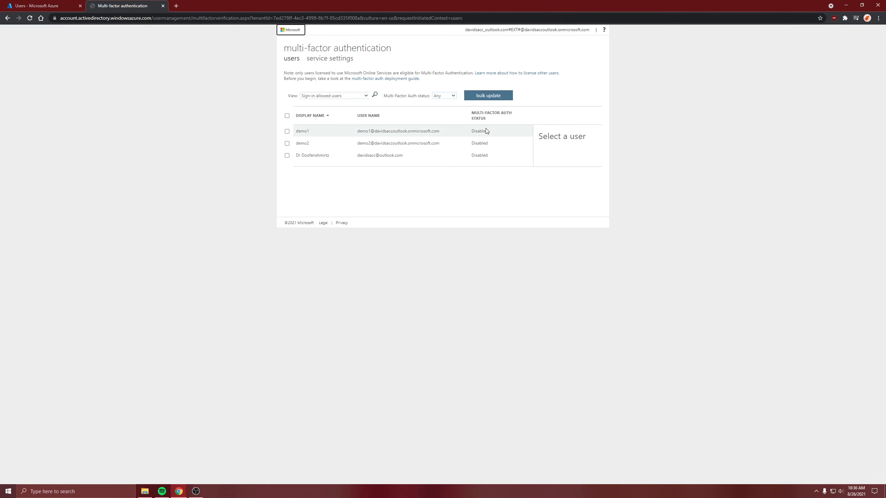
pyautogui.click(478, 148)
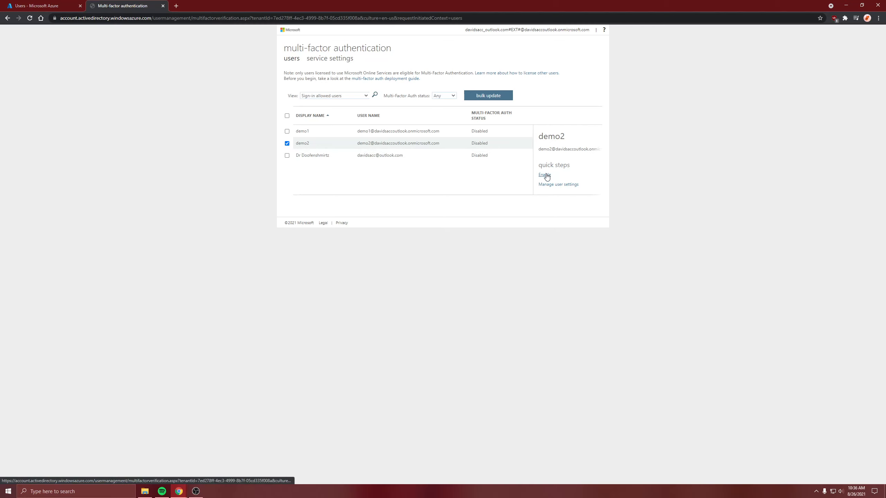
pyautogui.click(163, 6)
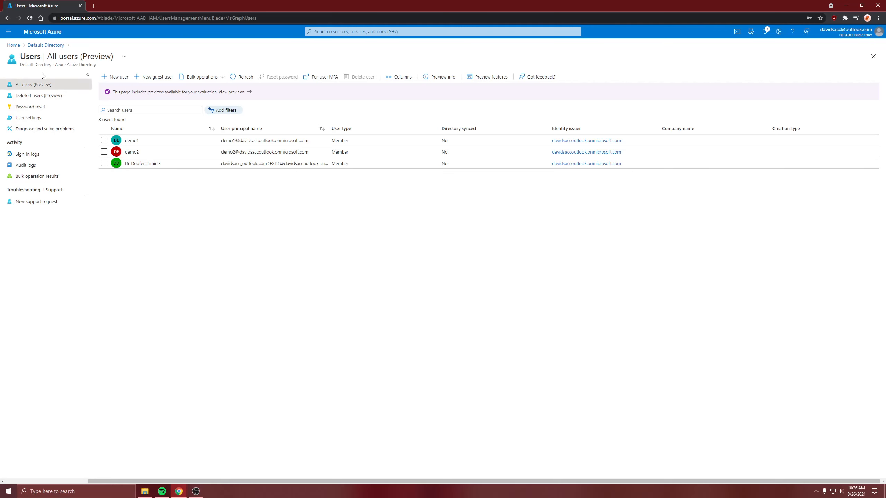
# Step: Go to the directory's Security page and read the linked documentation on Azure AD Conditional Access
pyautogui.click(46, 45)
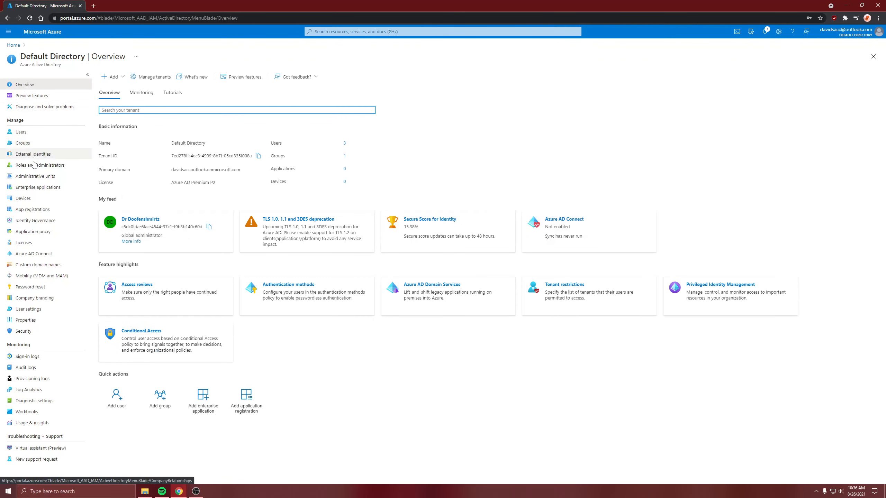
pyautogui.click(24, 330)
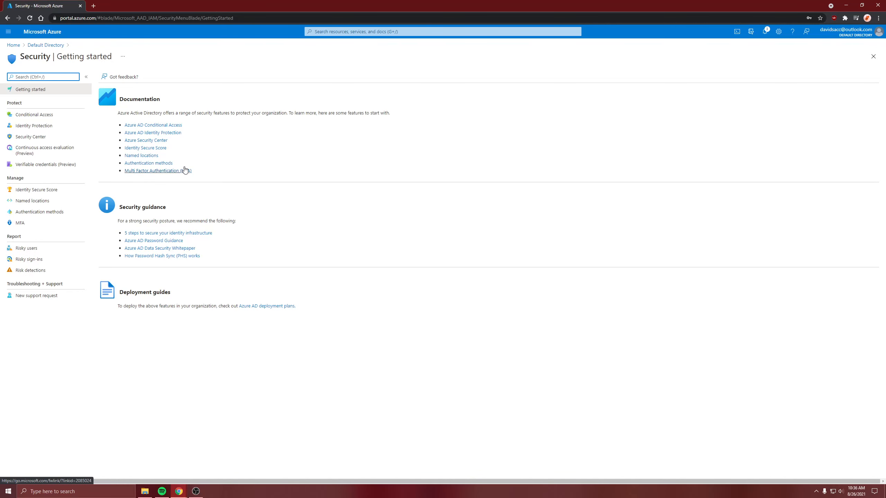
pyautogui.click(169, 125)
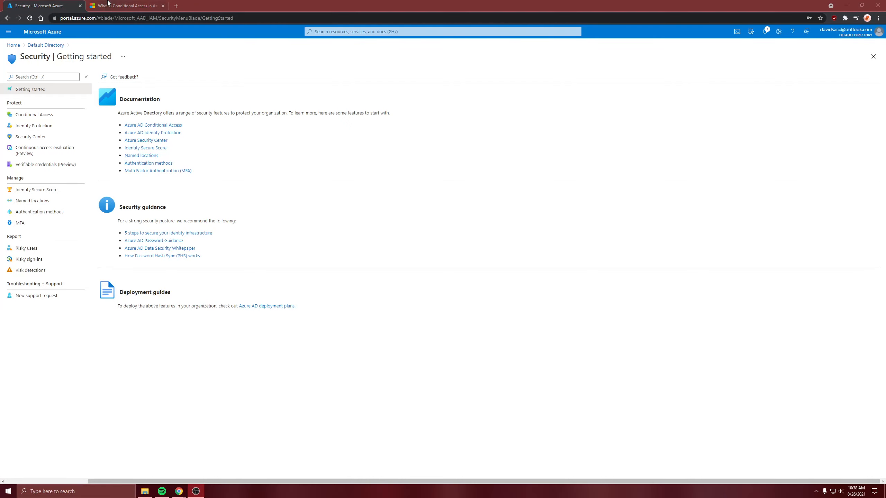
pyautogui.click(108, 4)
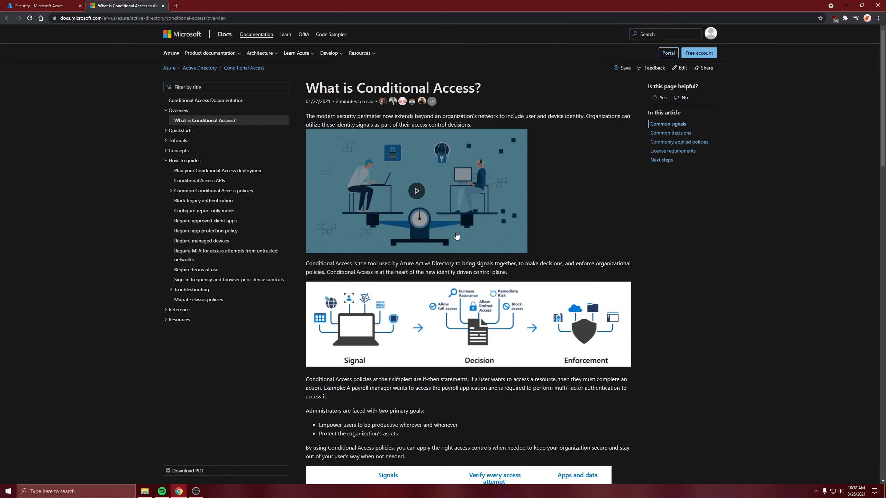
pyautogui.scroll(-2, 457, 237)
pyautogui.scroll(2, 279, 279)
pyautogui.click(162, 6)
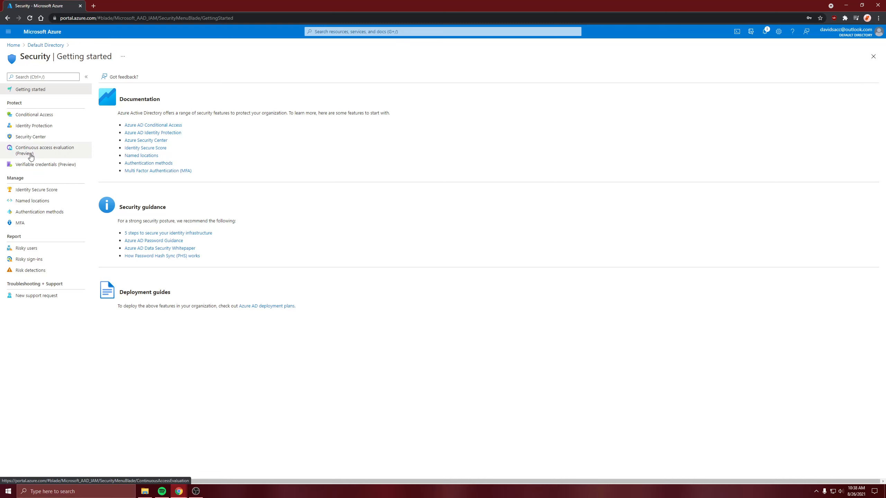
# Step: Start a new Conditional Access policy and name it ConditionalPolicyA
pyautogui.click(17, 114)
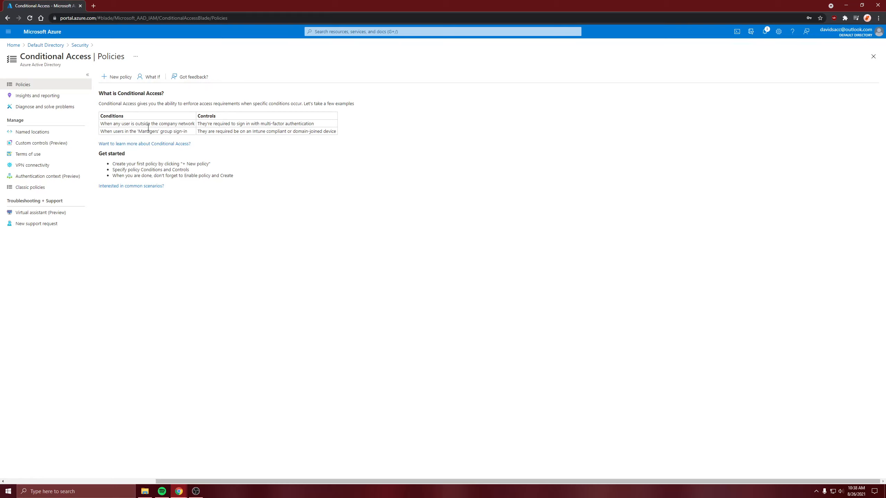
pyautogui.click(113, 77)
pyautogui.click(48, 121)
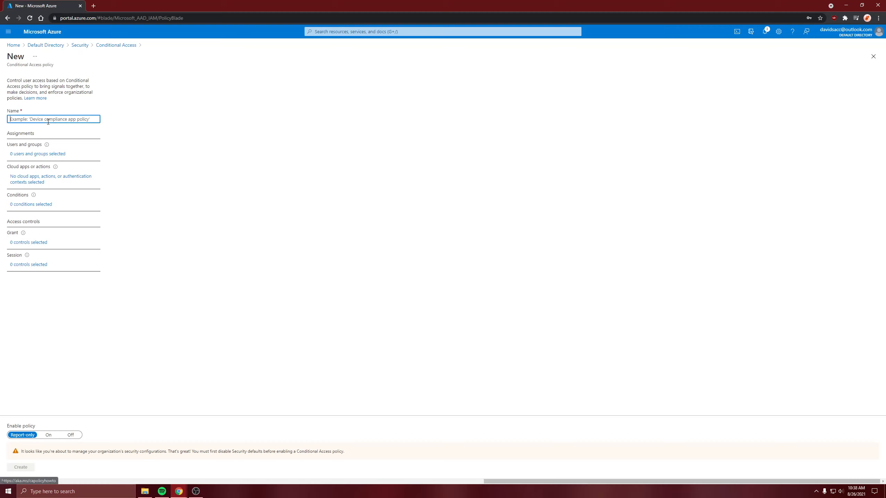
pyautogui.write('ConditionalPolicyA')
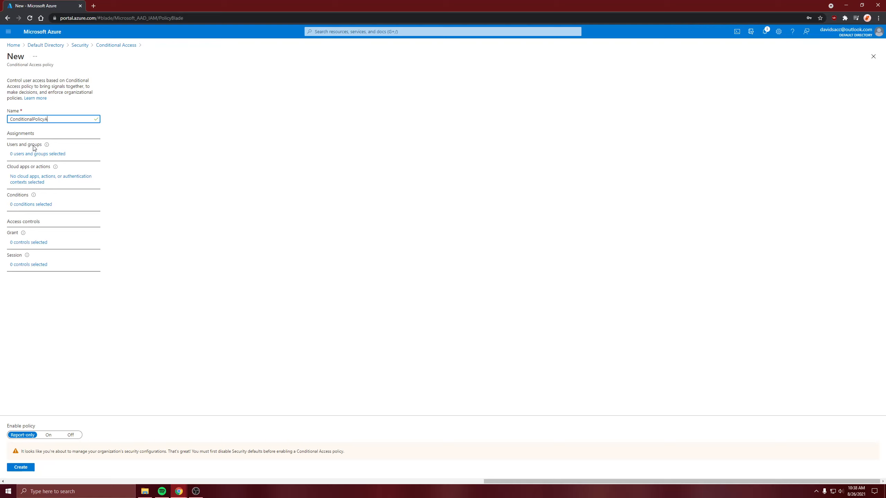
# Step: Assign the policy to selected users and groups, including the group Groupp
pyautogui.click(35, 154)
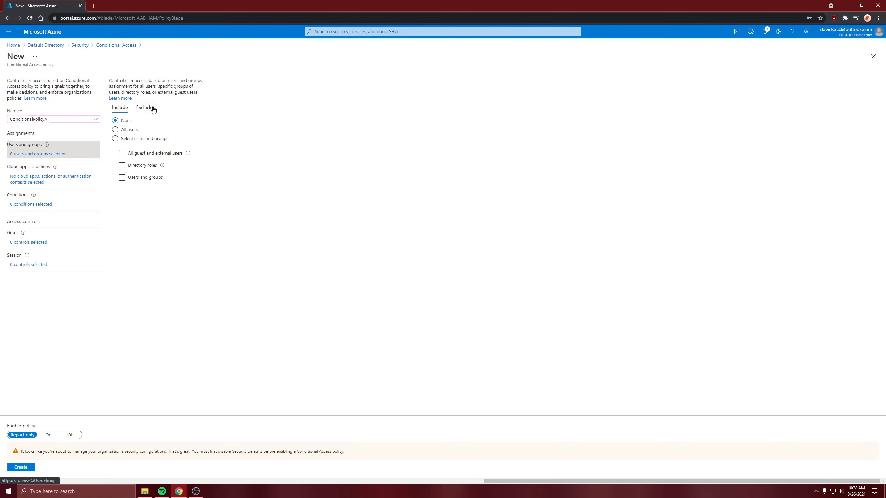
pyautogui.click(116, 138)
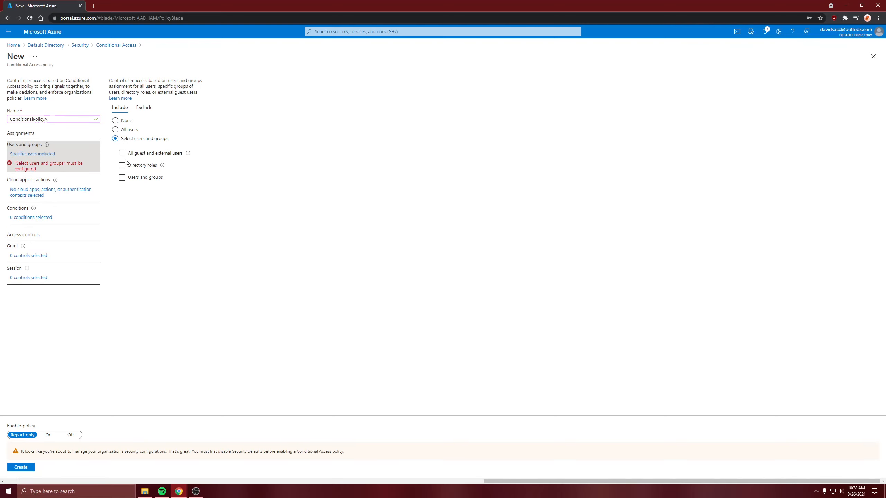
pyautogui.click(123, 177)
pyautogui.click(122, 177)
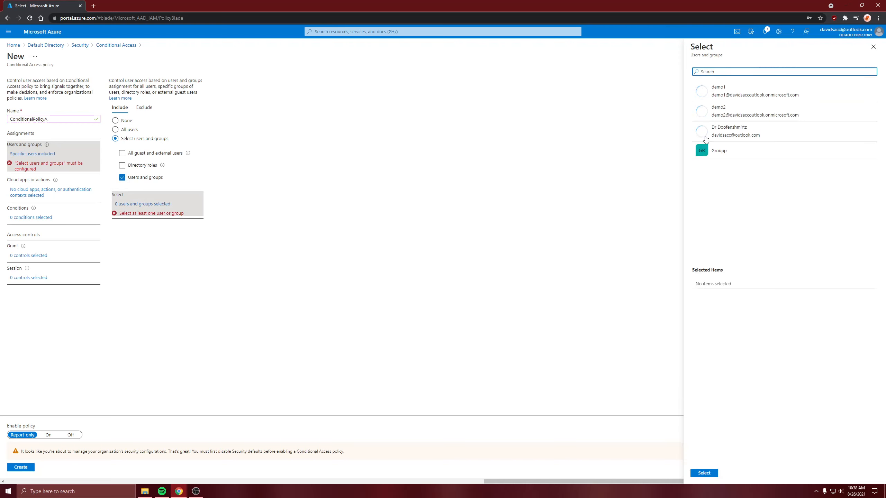
pyautogui.click(727, 152)
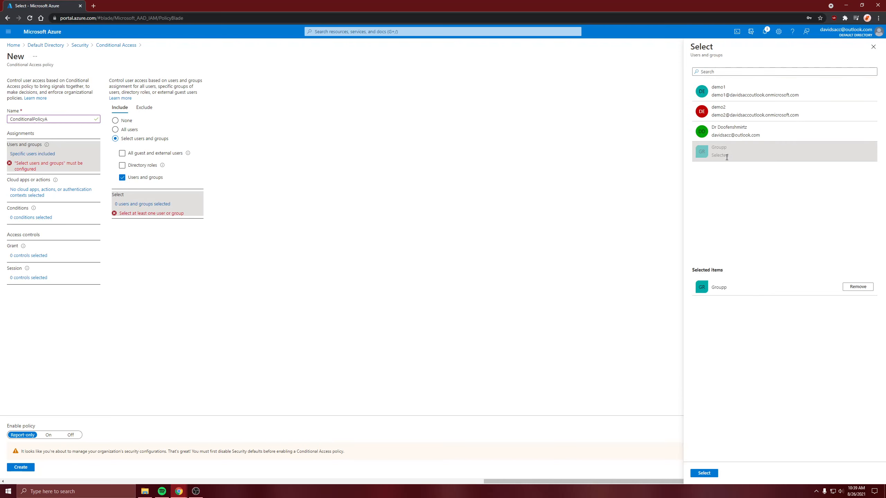
pyautogui.click(704, 472)
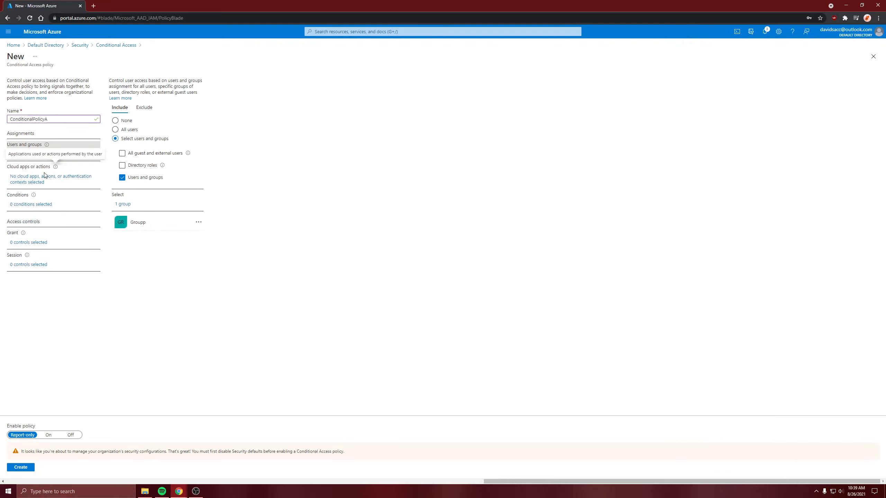
# Step: Apply the policy to selected cloud apps, including Microsoft Azure Management
pyautogui.click(38, 179)
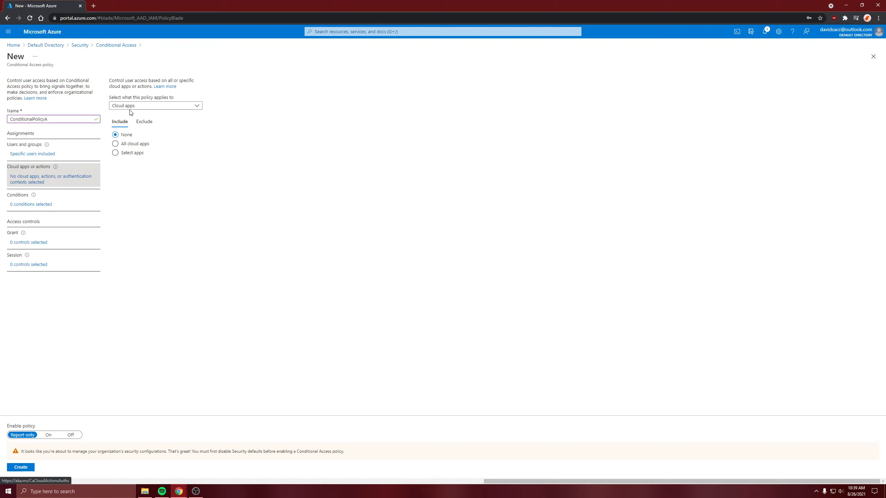
pyautogui.click(132, 106)
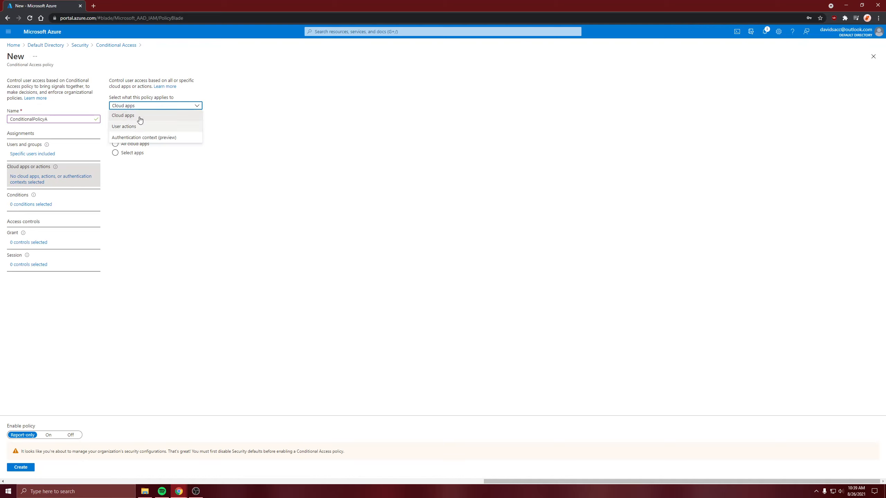
pyautogui.click(139, 115)
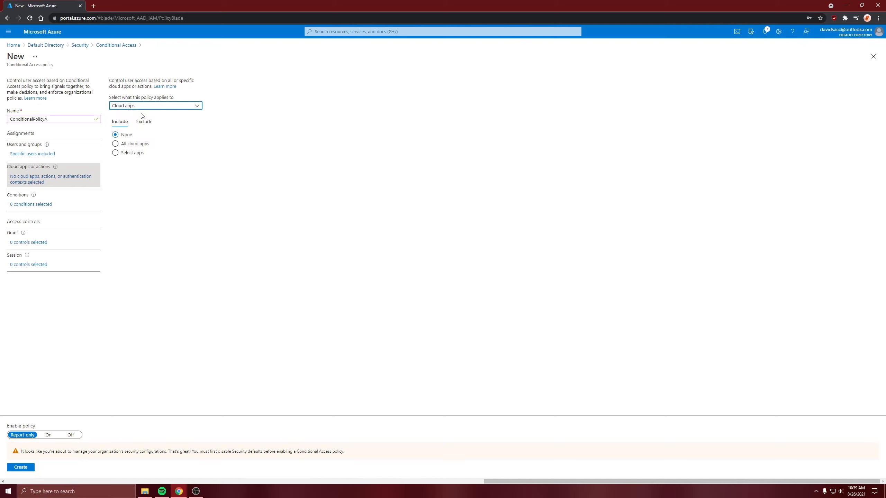
pyautogui.click(135, 155)
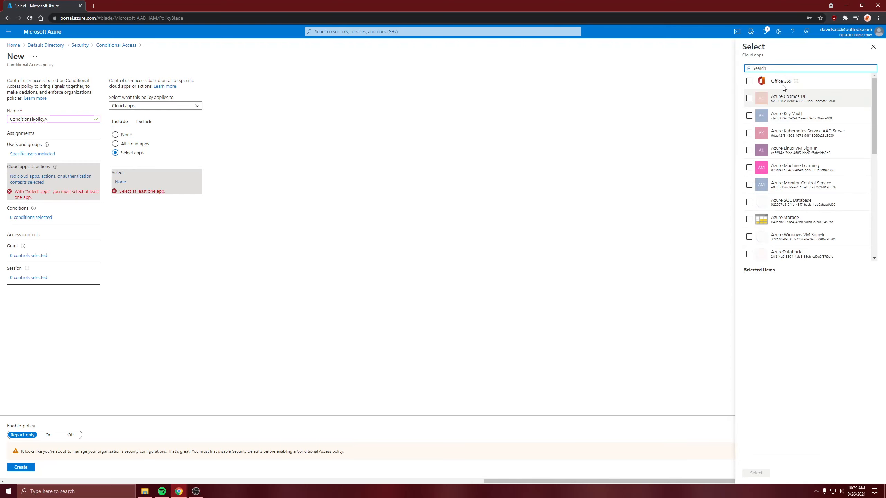
pyautogui.write('az')
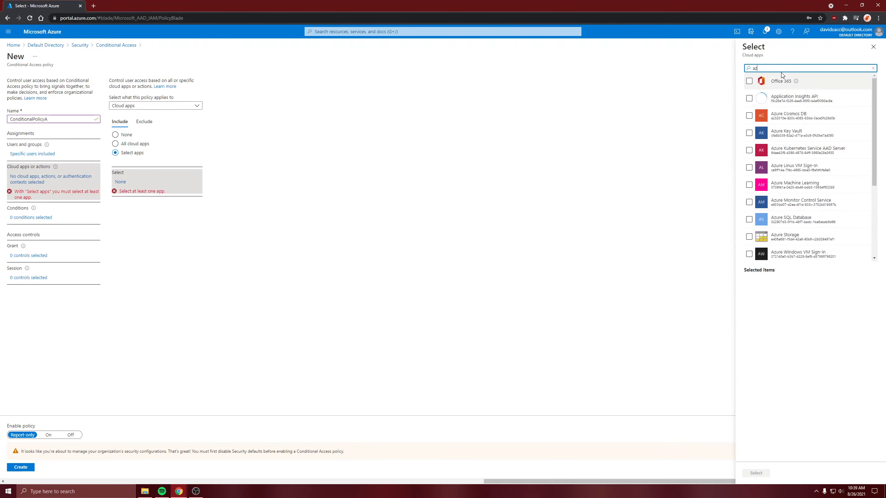
pyautogui.write('ure man')
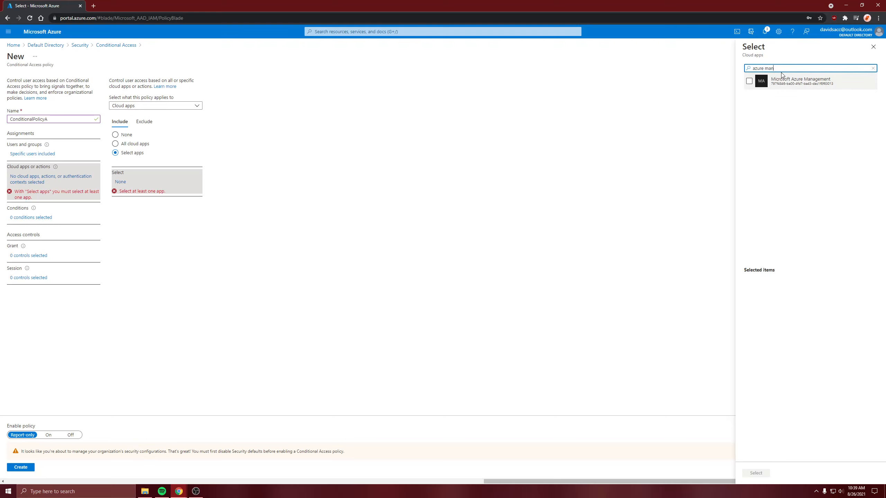
pyautogui.click(750, 81)
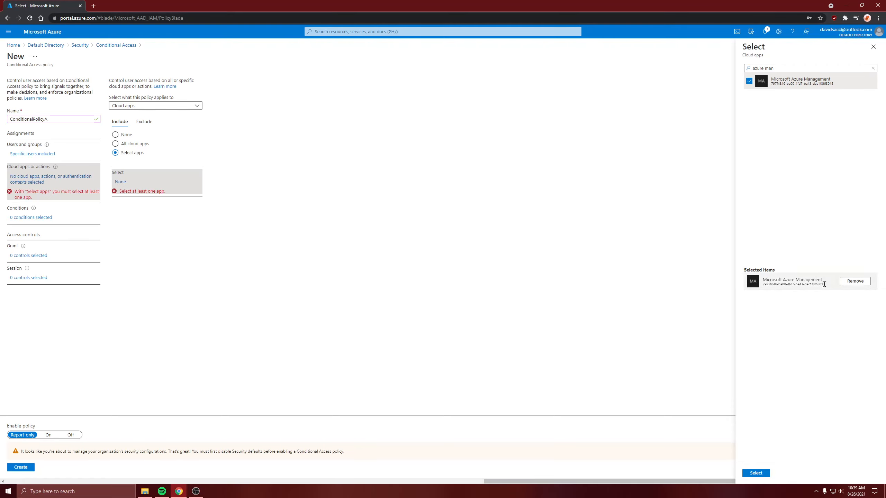
pyautogui.click(763, 476)
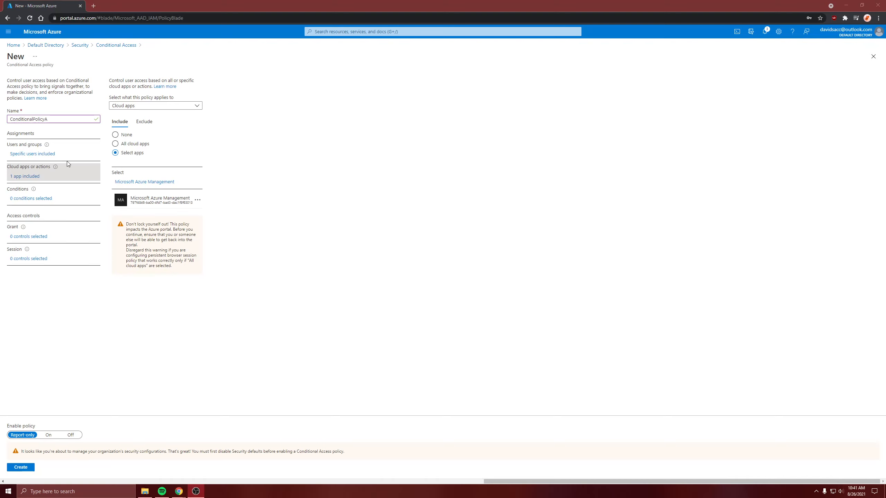
# Step: Review the policy's available conditions, including the device platforms options
pyautogui.click(24, 198)
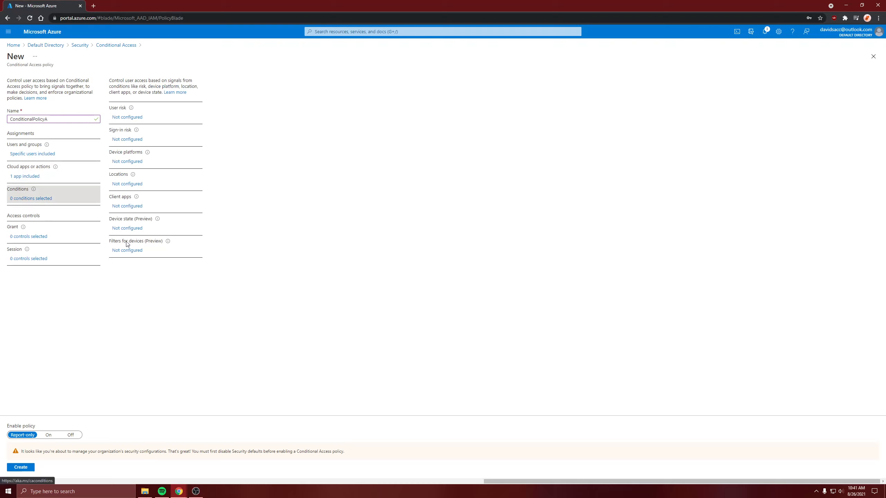
pyautogui.click(136, 165)
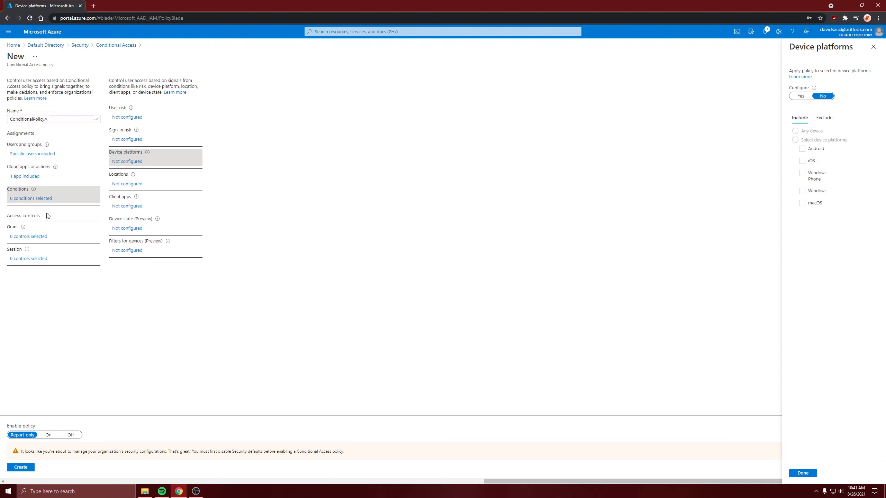
# Step: Set the policy's grant control to grant access and require multi-factor authentication
pyautogui.click(39, 239)
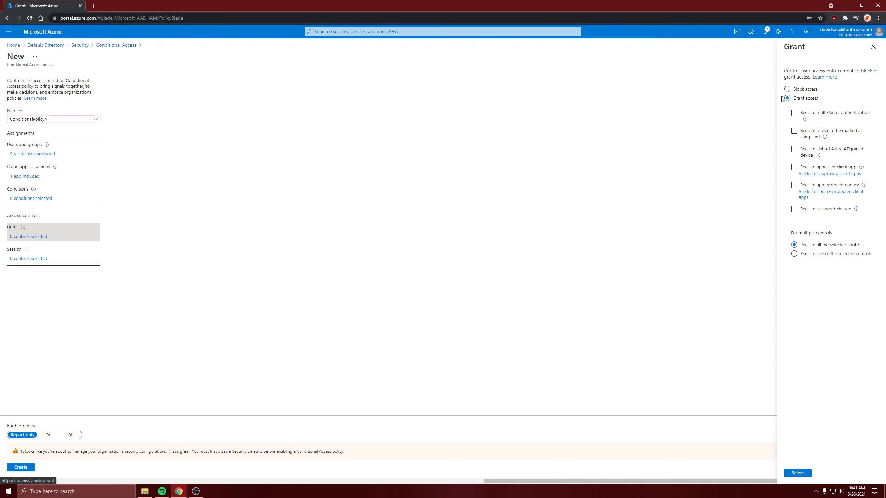
pyautogui.click(805, 140)
pyautogui.click(794, 113)
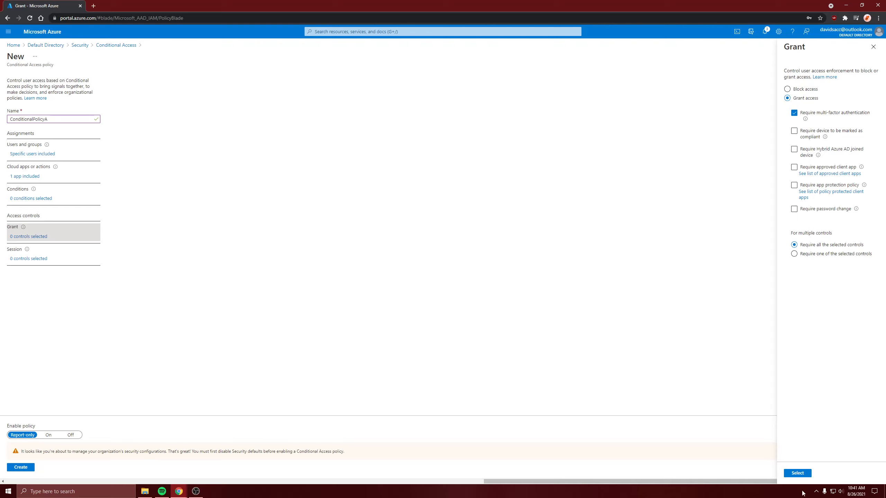
pyautogui.click(798, 473)
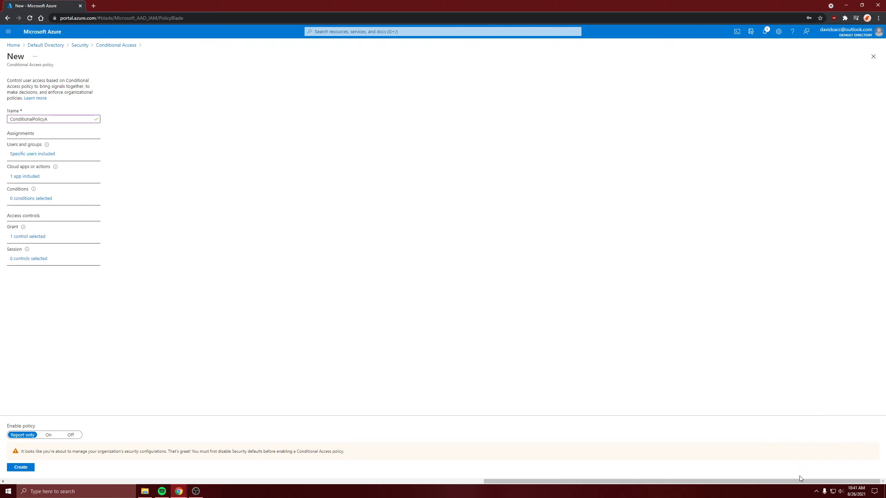
# Step: Review the session controls available for the new policy, including the sign-in frequency option
pyautogui.click(40, 259)
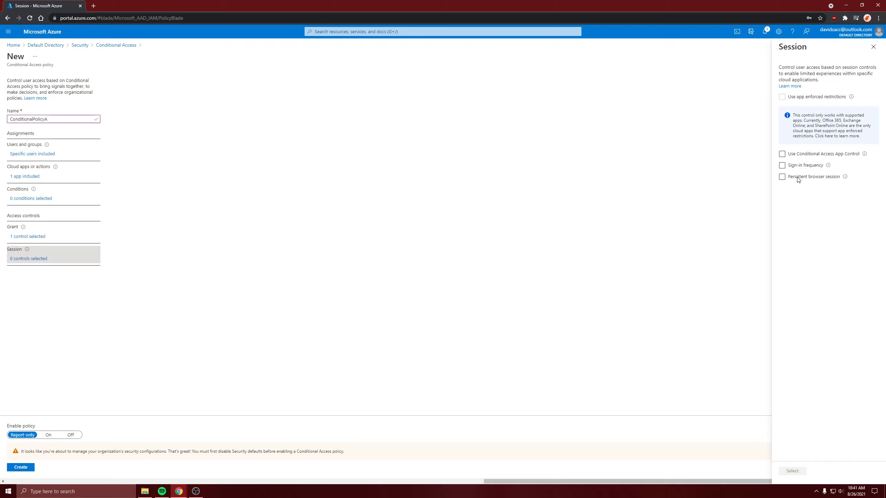
pyautogui.click(793, 166)
pyautogui.moveTo(29, 252)
# Step: Try to create the ConditionalPolicyA policy with Enable policy set to On
pyautogui.click(50, 435)
pyautogui.click(33, 469)
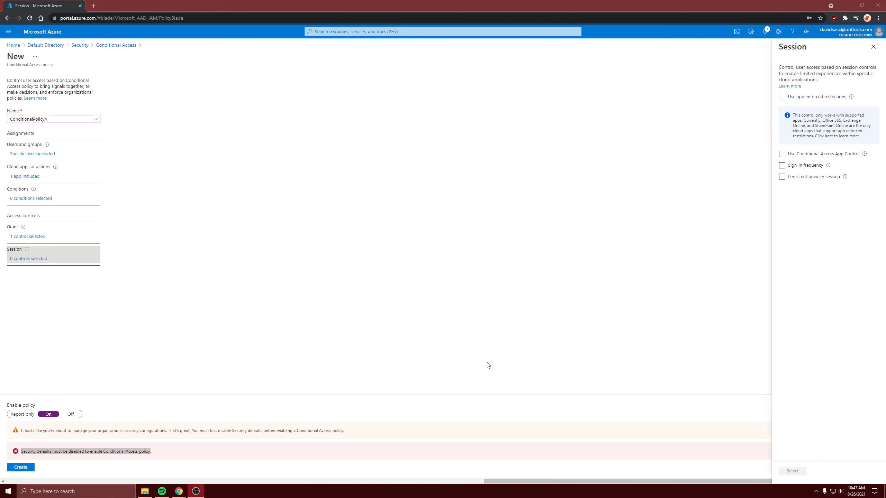
pyautogui.click(486, 363)
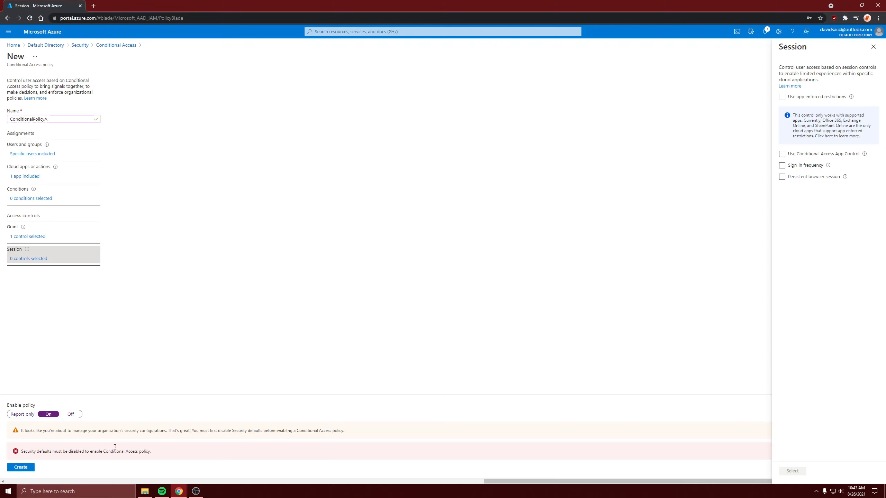
# Step: Discard the unsaved policy and disable the directory's security defaults, giving the reason "My organization is using Conditional Access"
pyautogui.click(52, 45)
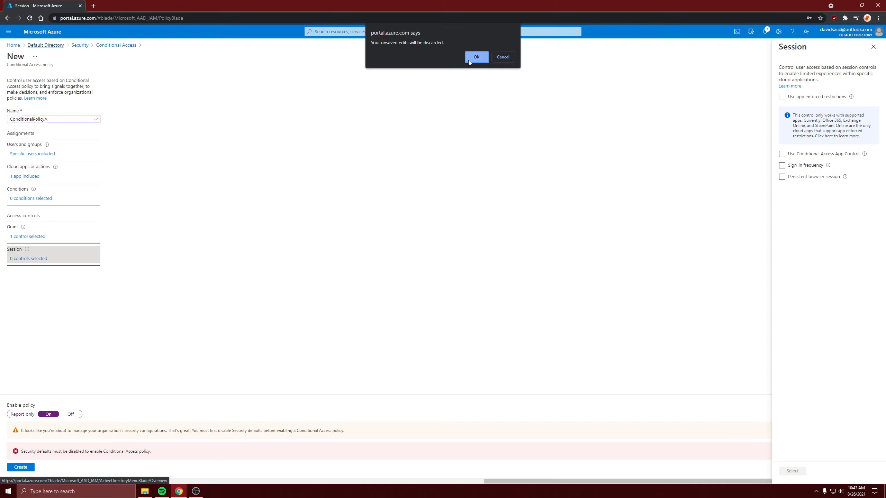
pyautogui.click(475, 55)
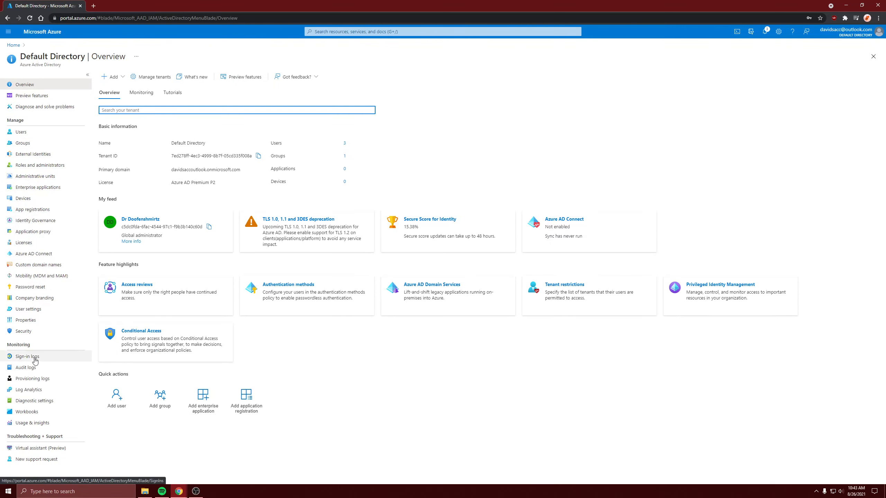
pyautogui.click(25, 320)
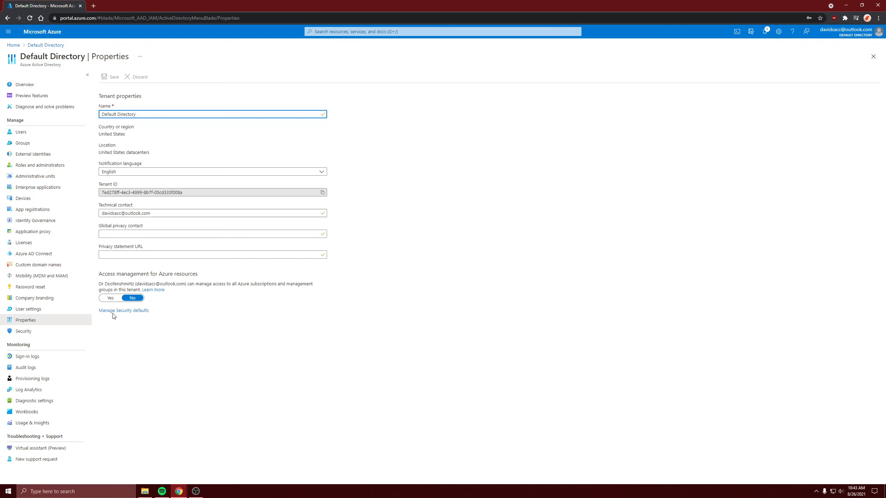
pyautogui.click(130, 311)
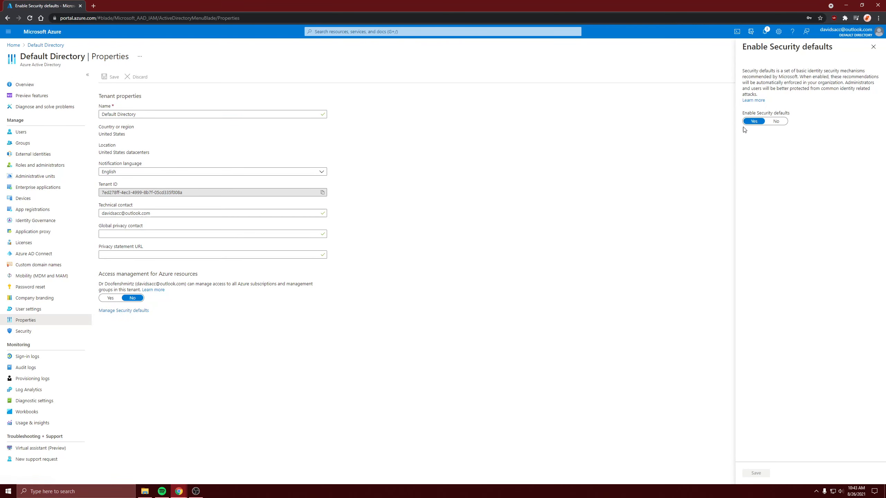
pyautogui.click(774, 122)
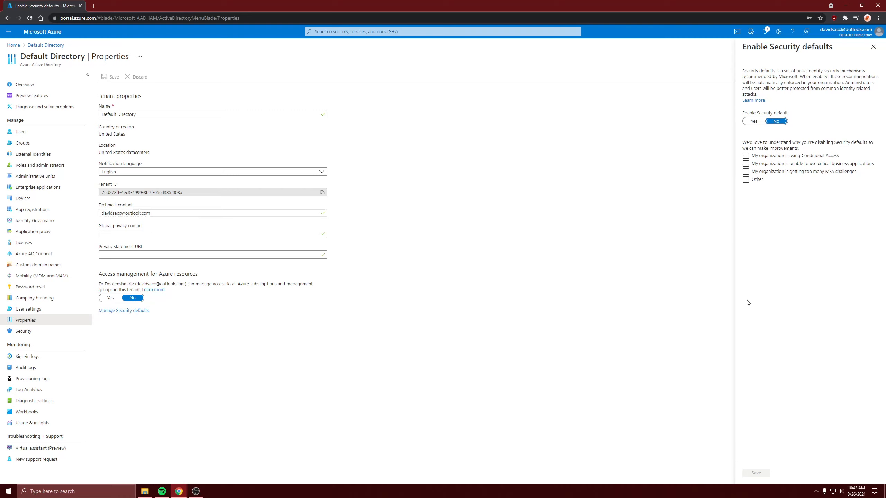
pyautogui.click(762, 157)
pyautogui.click(750, 475)
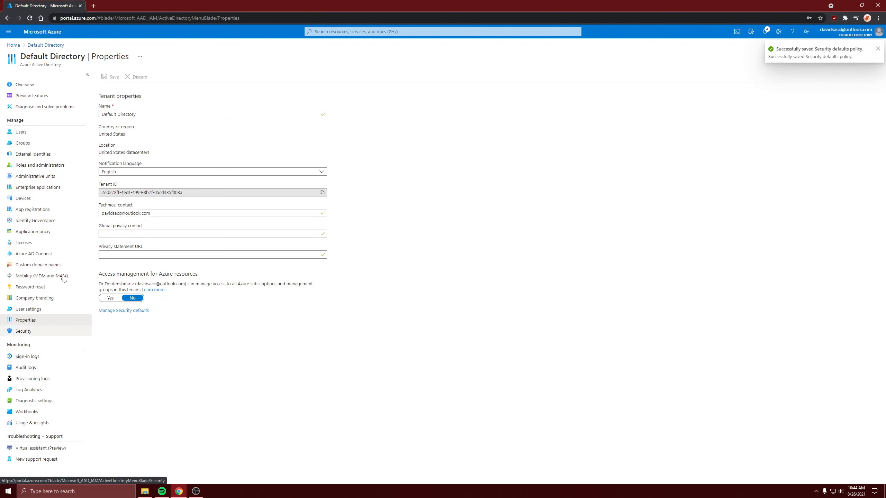
# Step: View the list of all users in the Default Directory
pyautogui.click(39, 47)
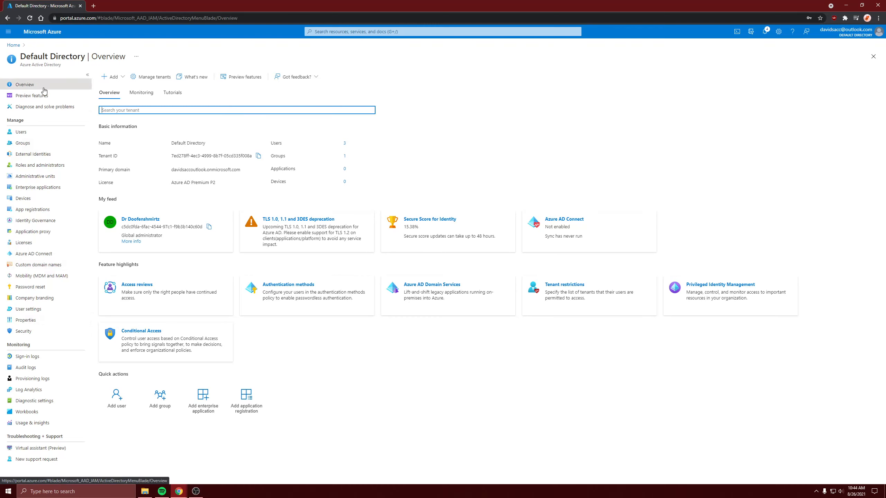
pyautogui.click(35, 132)
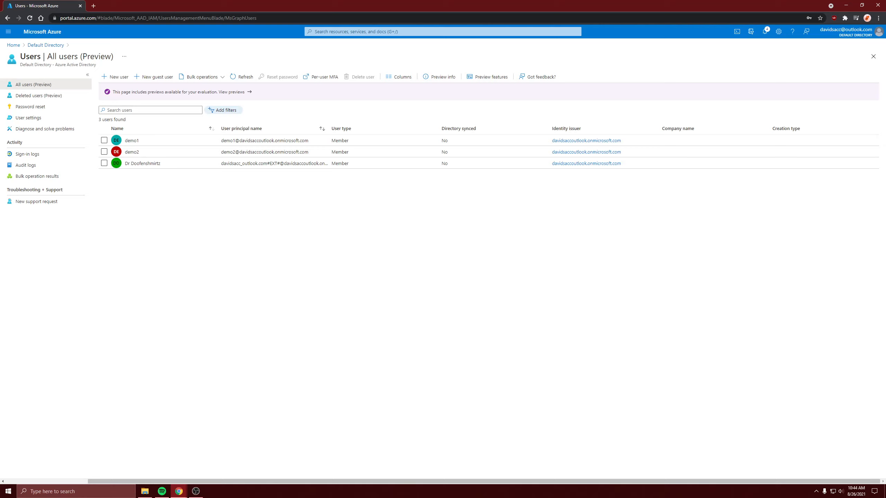
pyautogui.click(741, 250)
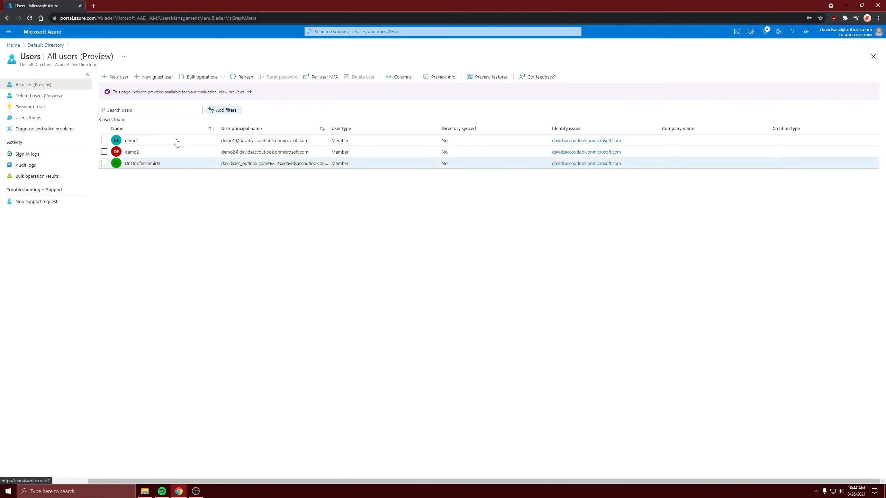
# Step: Start a new Conditional Access policy in the directory's security settings and name it PolicyA
pyautogui.click(46, 45)
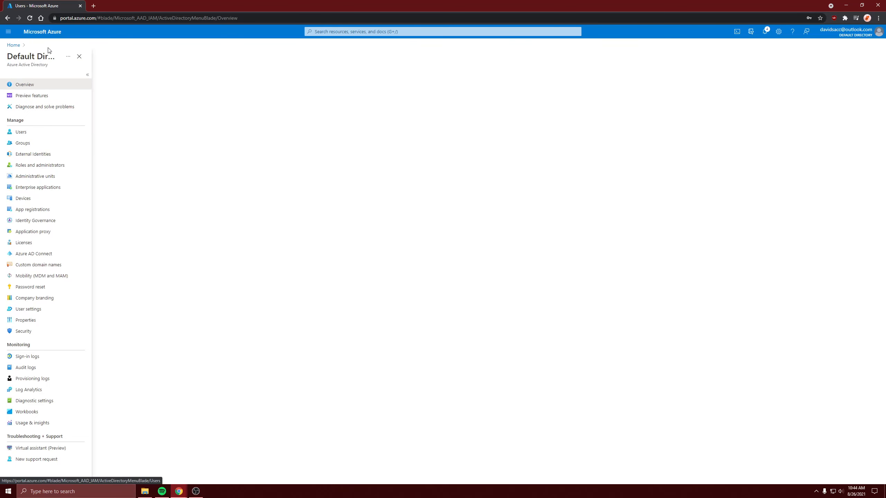
pyautogui.click(39, 332)
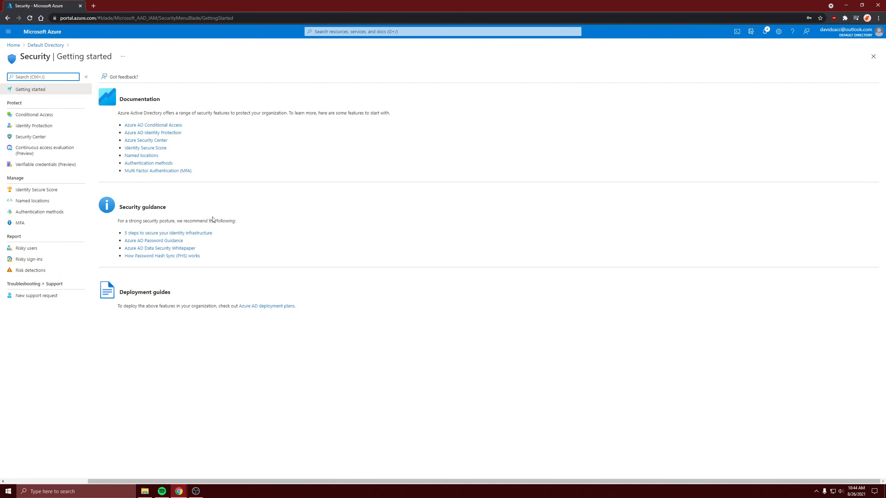
pyautogui.click(50, 115)
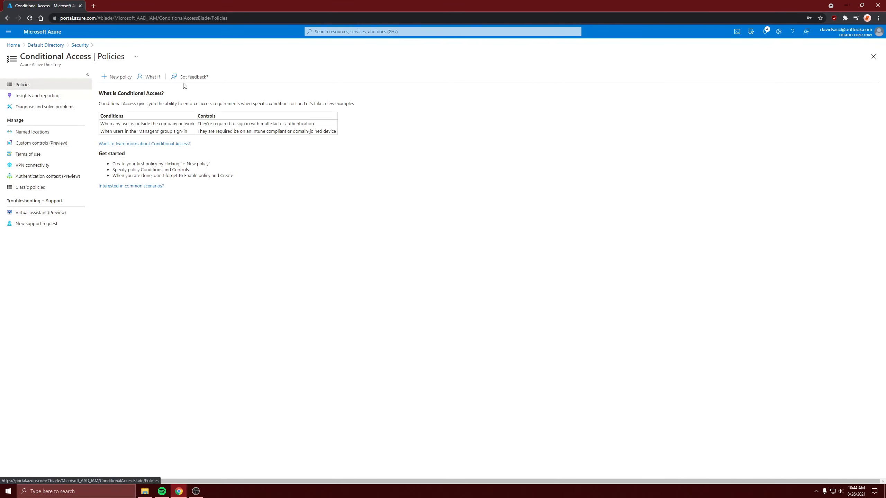
pyautogui.click(117, 77)
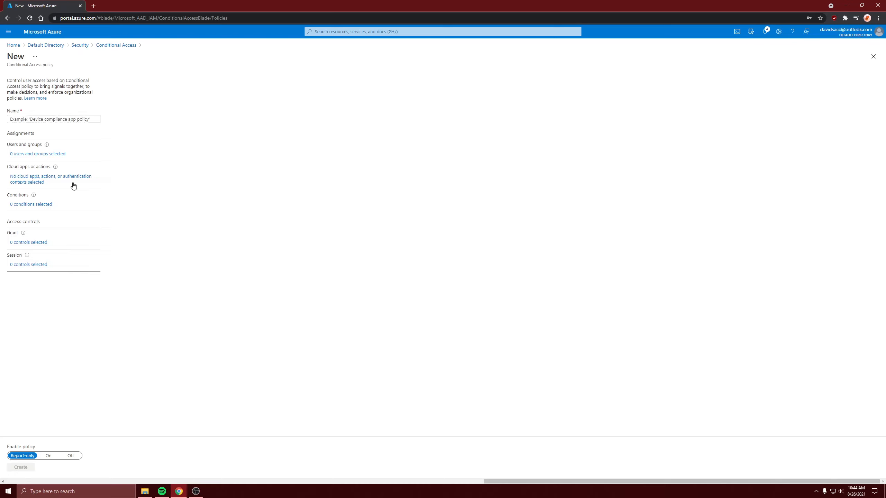
pyautogui.click(65, 120)
pyautogui.write('PolicyA')
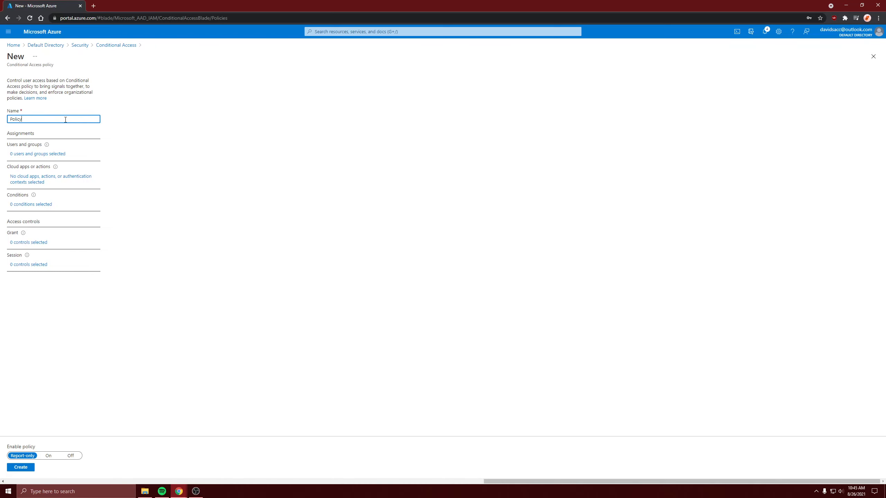
# Step: Assign PolicyA to selected users and groups, including only the group Groupp
pyautogui.click(24, 154)
pyautogui.click(128, 140)
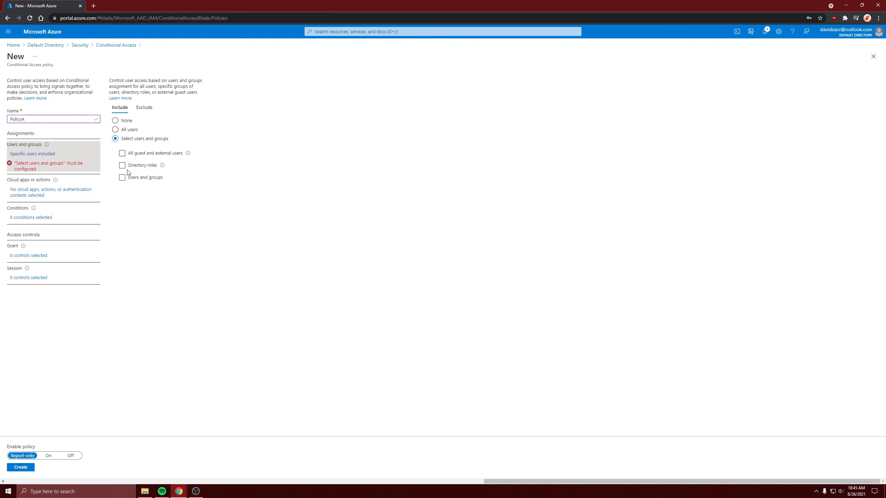
pyautogui.click(127, 178)
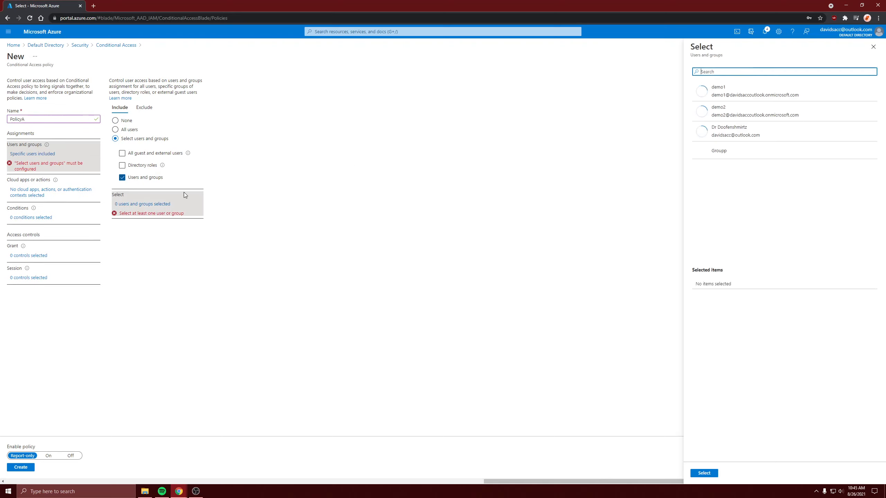
pyautogui.click(746, 115)
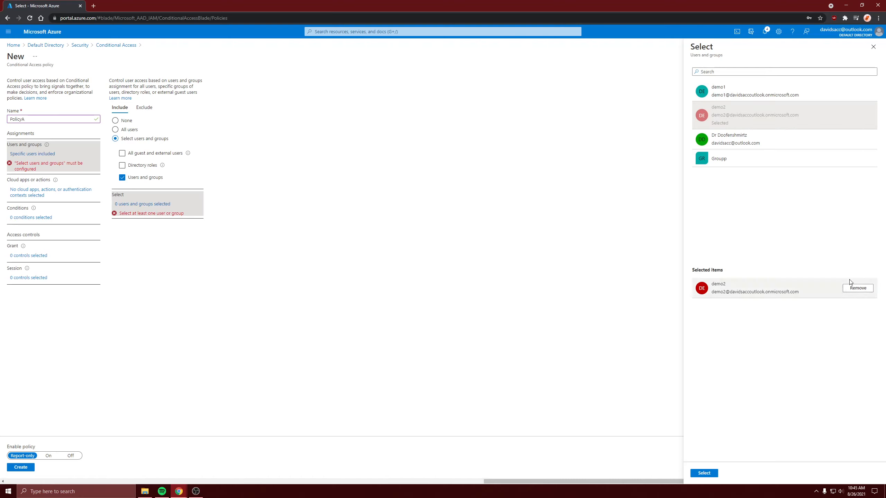
pyautogui.click(854, 288)
pyautogui.click(738, 154)
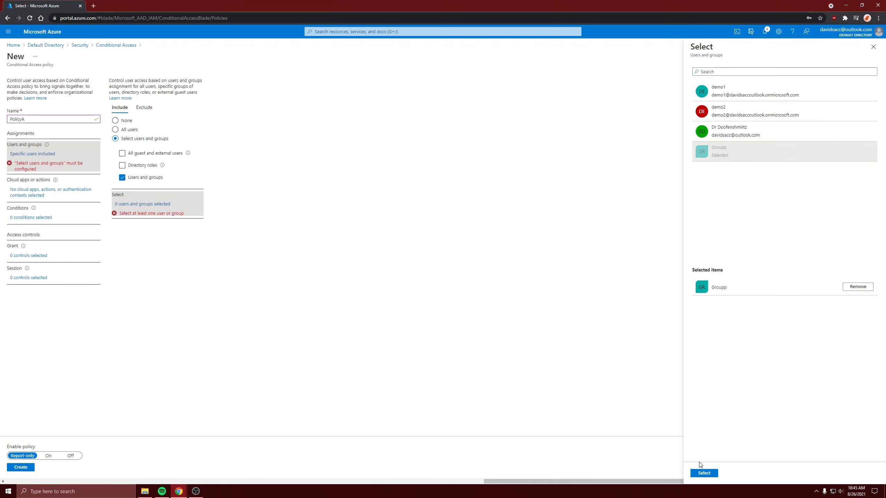
pyautogui.click(703, 473)
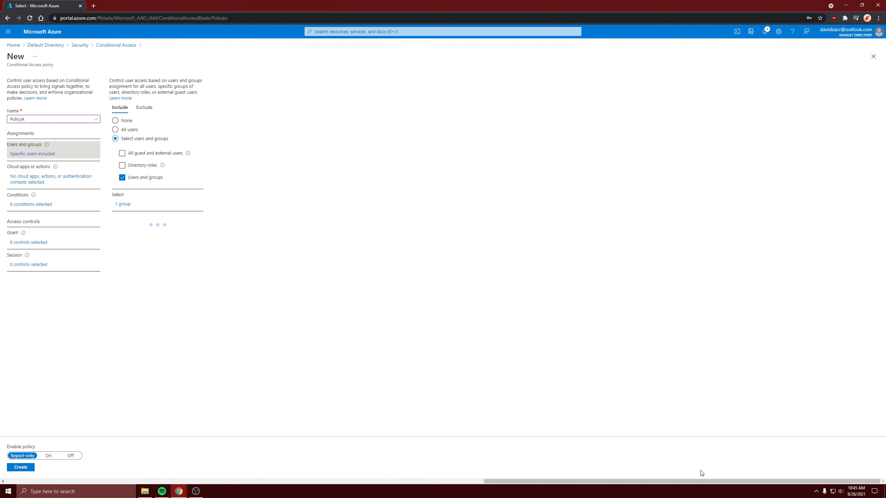
# Step: Apply PolicyA to selected cloud apps, including Microsoft Azure Management
pyautogui.click(60, 178)
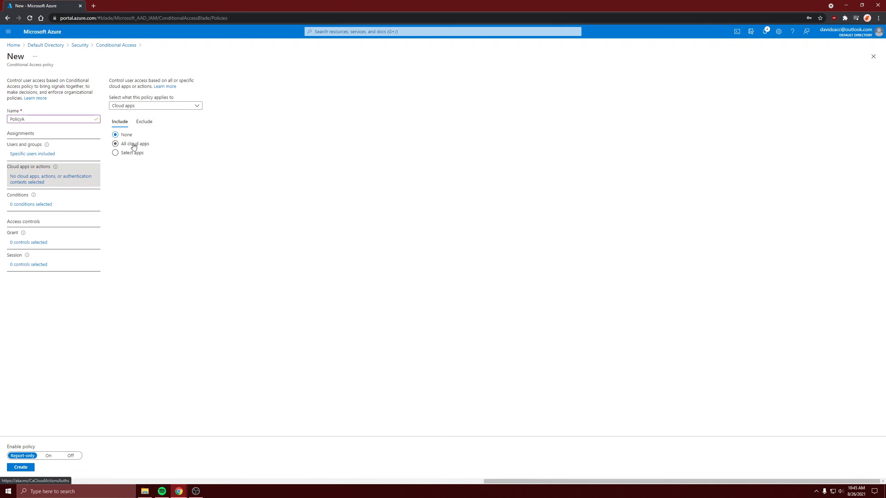
pyautogui.click(130, 153)
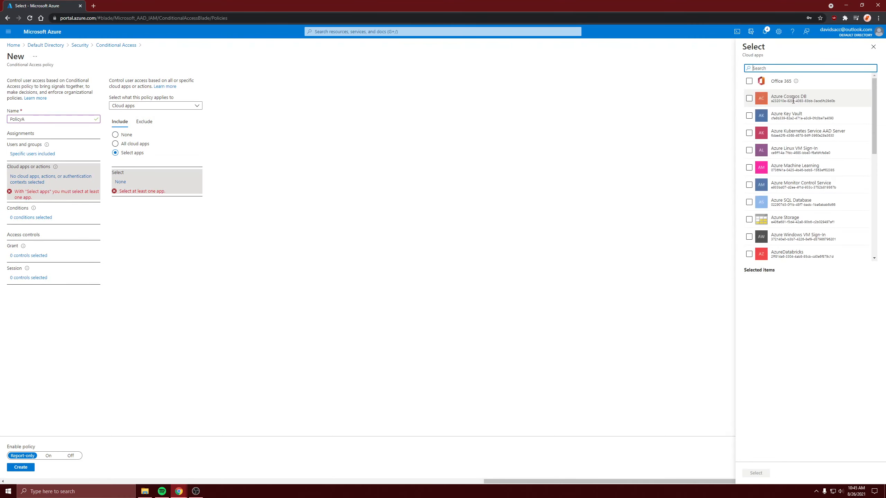
pyautogui.write('azure')
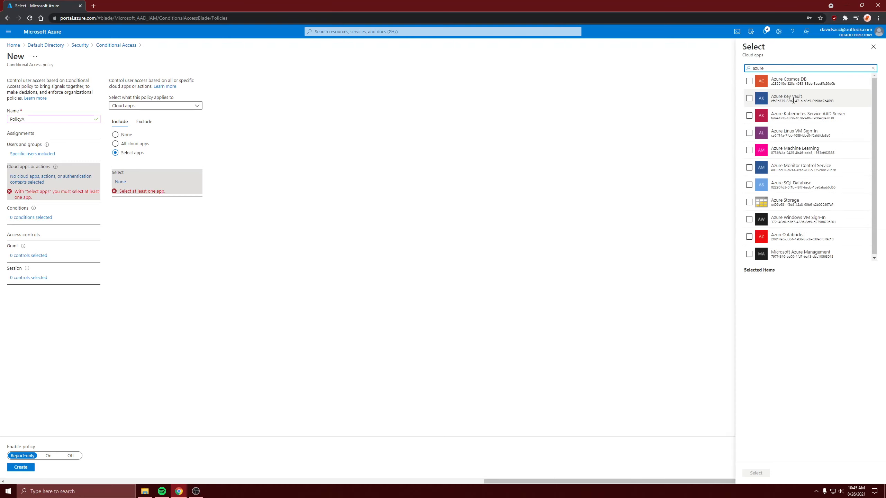
pyautogui.write(' m')
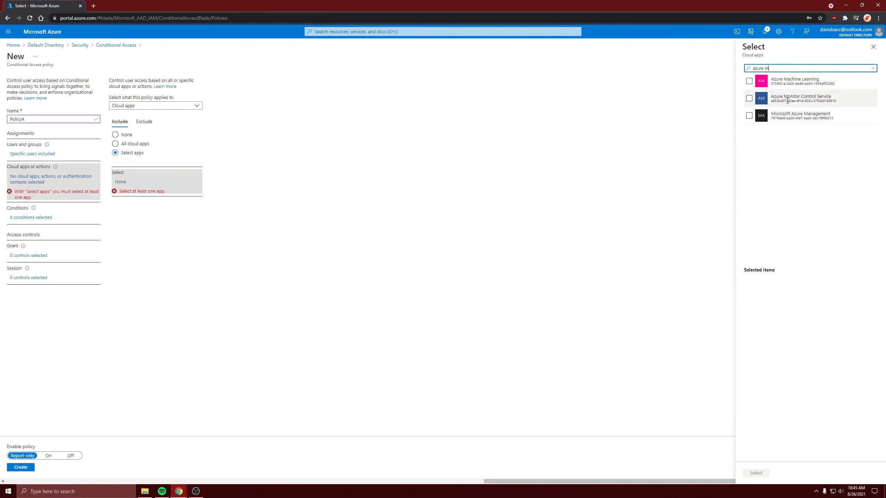
pyautogui.click(749, 116)
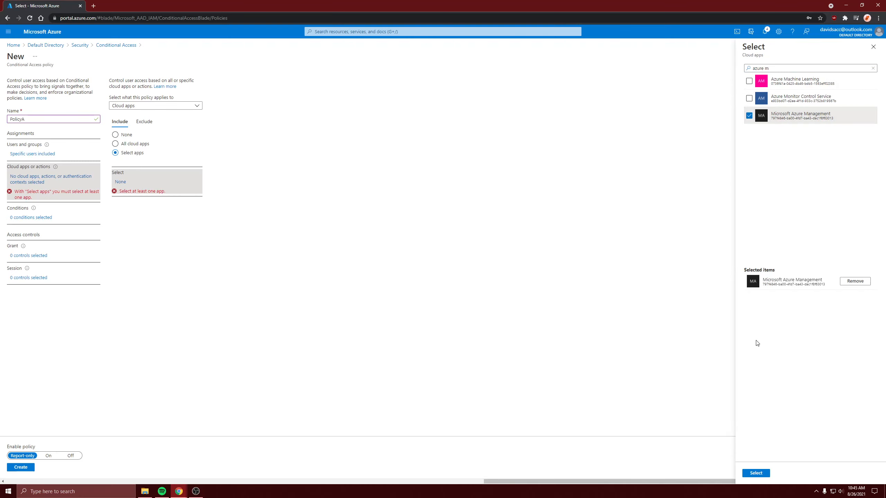
pyautogui.click(756, 473)
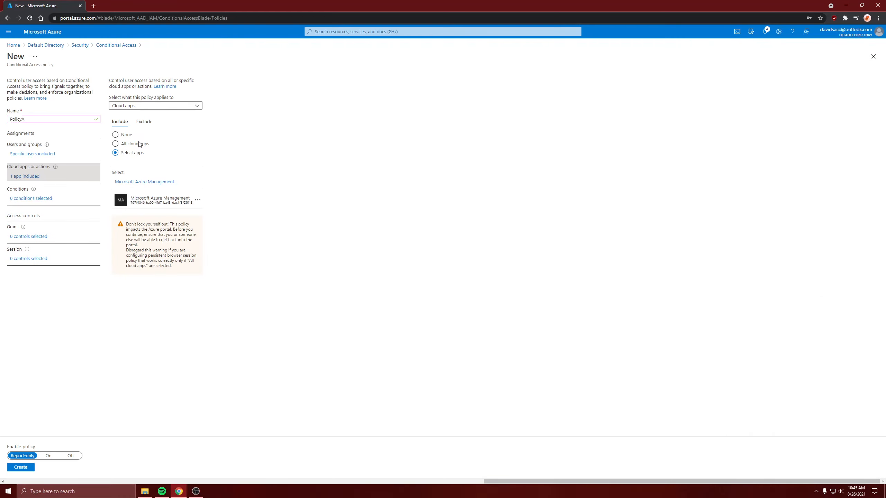
# Step: Set PolicyA's grant control to grant access and require multi-factor authentication
pyautogui.click(28, 237)
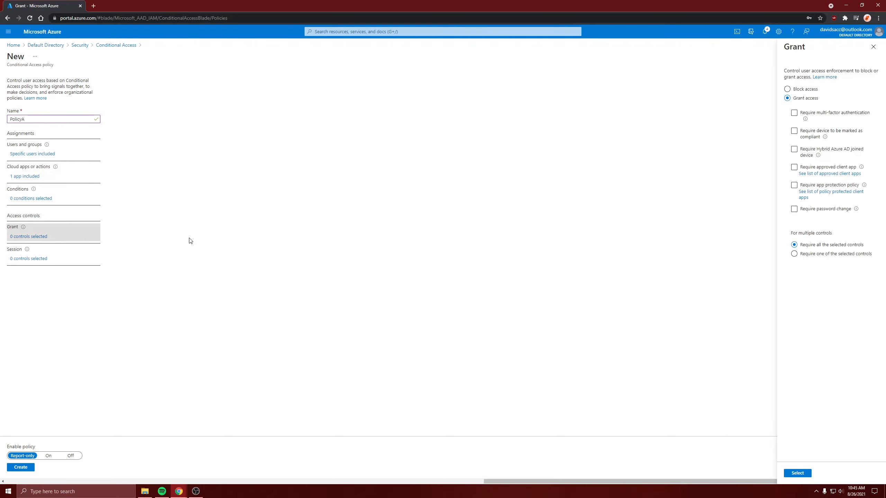
pyautogui.click(804, 114)
pyautogui.click(797, 474)
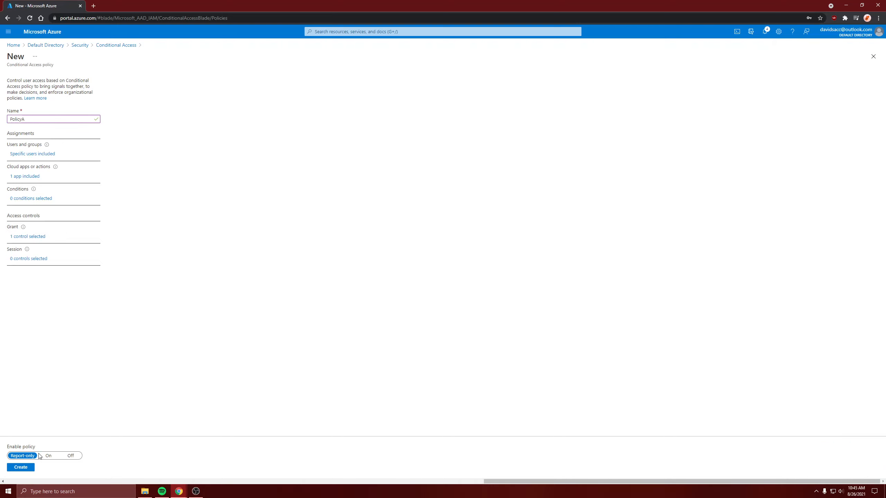
# Step: Set Enable policy to On and create PolicyA
pyautogui.click(50, 455)
pyautogui.click(27, 467)
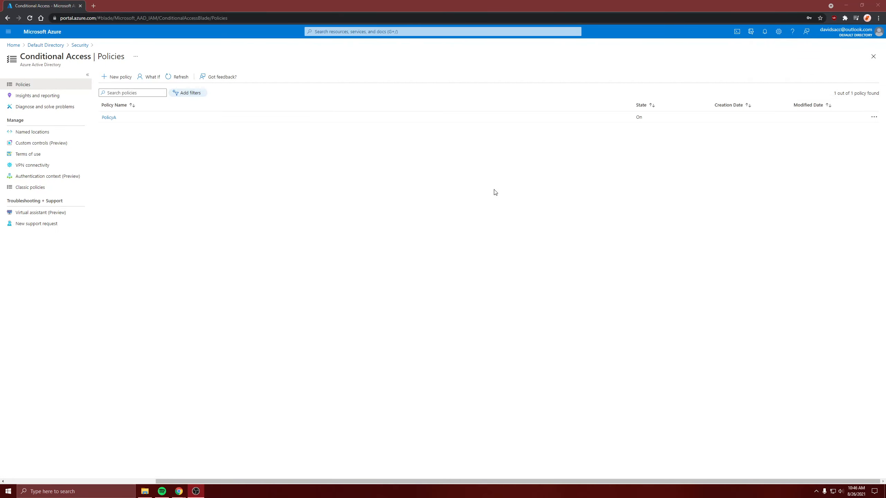
pyautogui.click(475, 229)
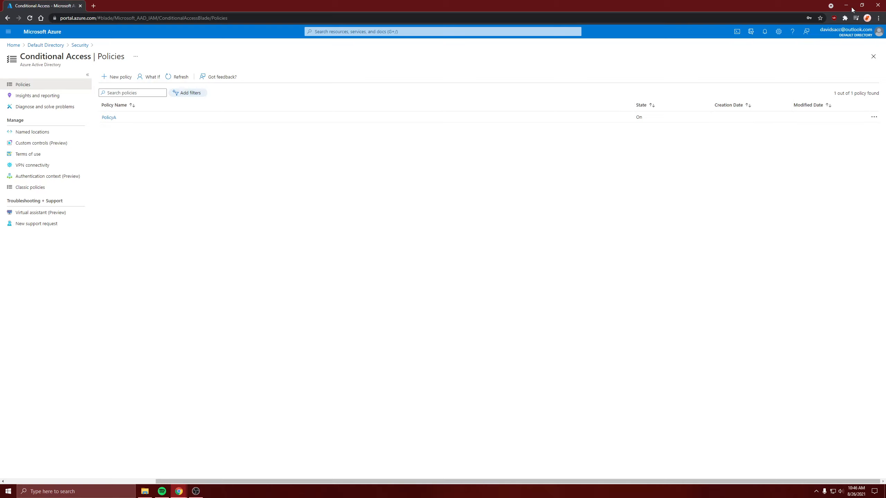
# Step: Check the account's sign-in options and return to the Default Directory overview
pyautogui.click(831, 35)
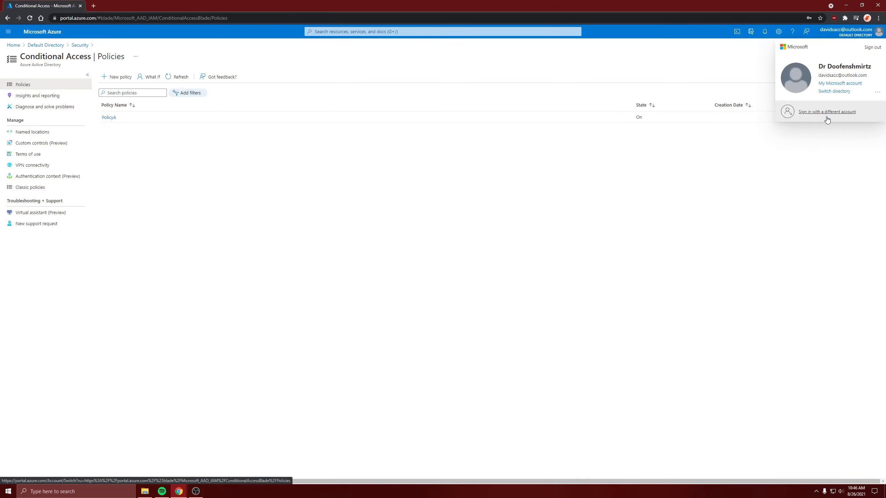
pyautogui.click(174, 202)
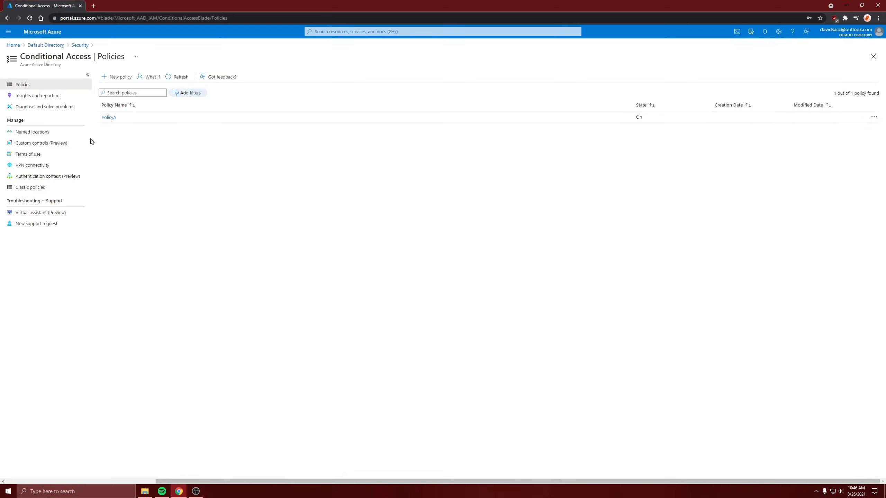
pyautogui.click(56, 45)
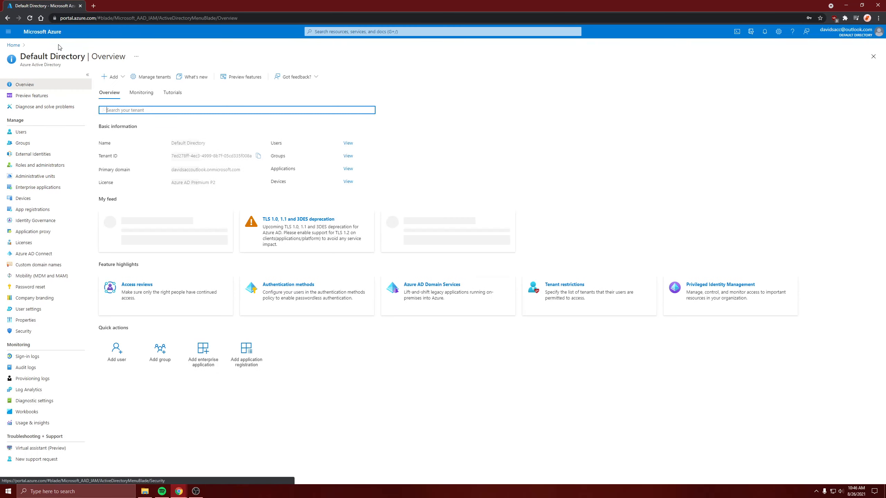
# Step: Open the profile of Groupp's member demo2 and copy the user's sign-in address
pyautogui.click(22, 143)
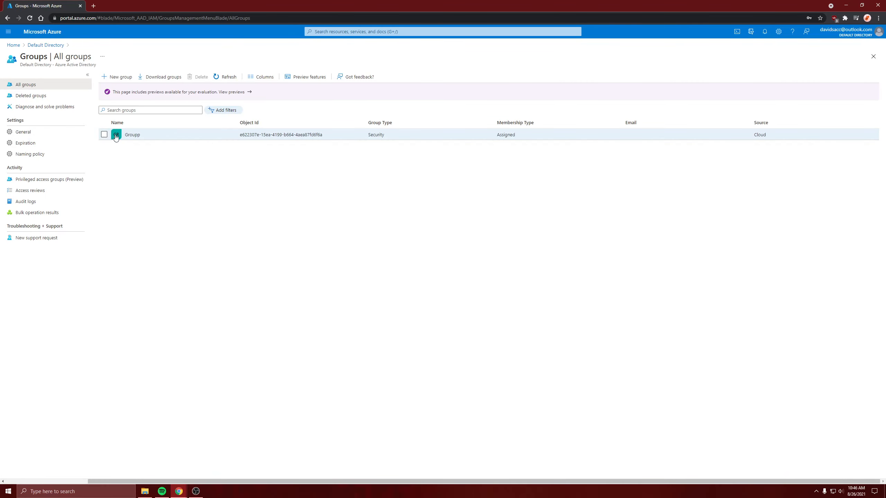
pyautogui.click(131, 135)
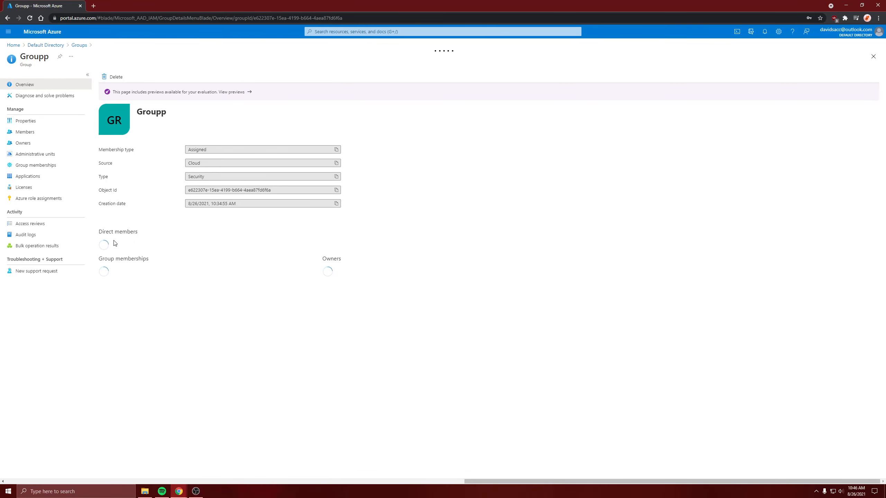
pyautogui.click(45, 132)
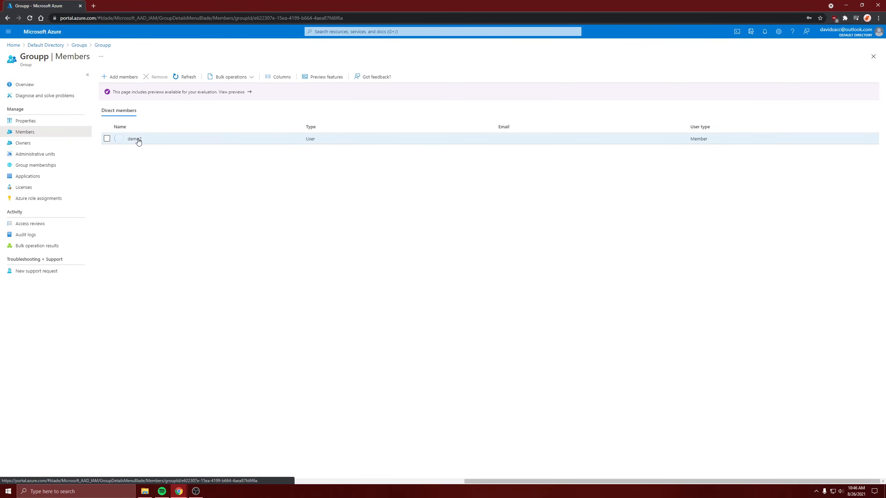
pyautogui.click(137, 139)
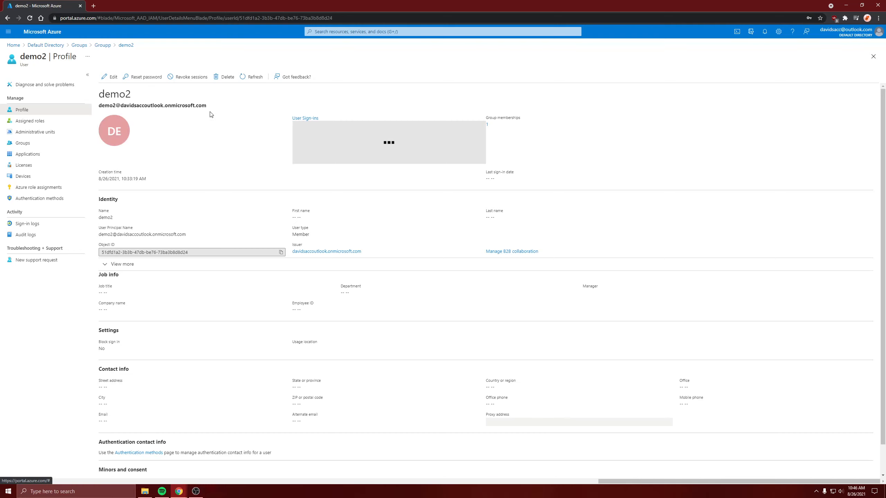
pyautogui.moveTo(211, 114); pyautogui.dragTo(189, 104)
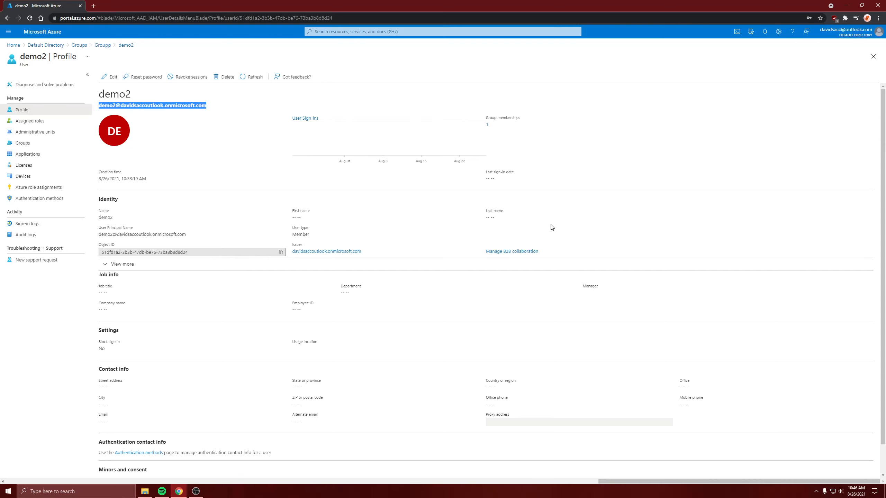
pyautogui.click(844, 35)
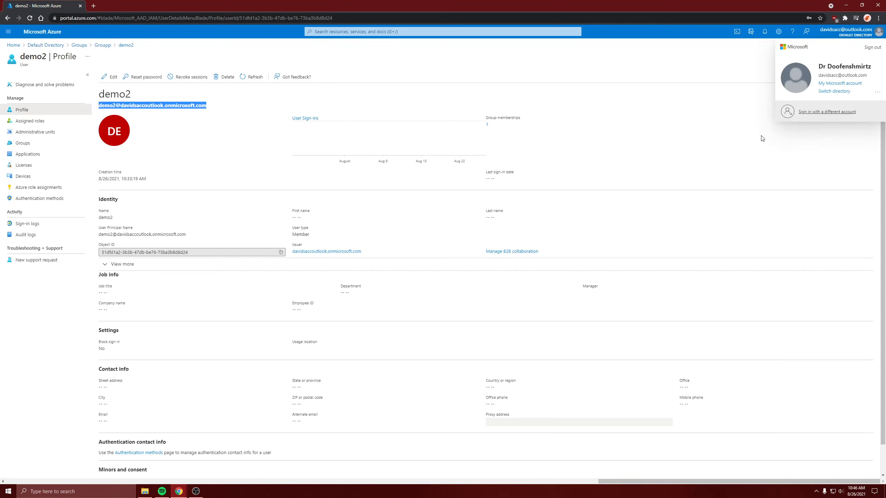
pyautogui.click(810, 112)
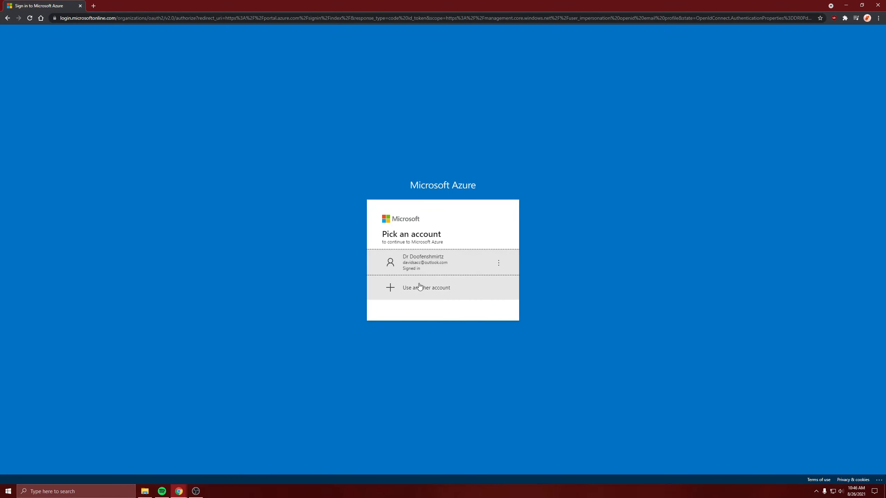
pyautogui.click(406, 289)
pyautogui.tripleClick(441, 241)
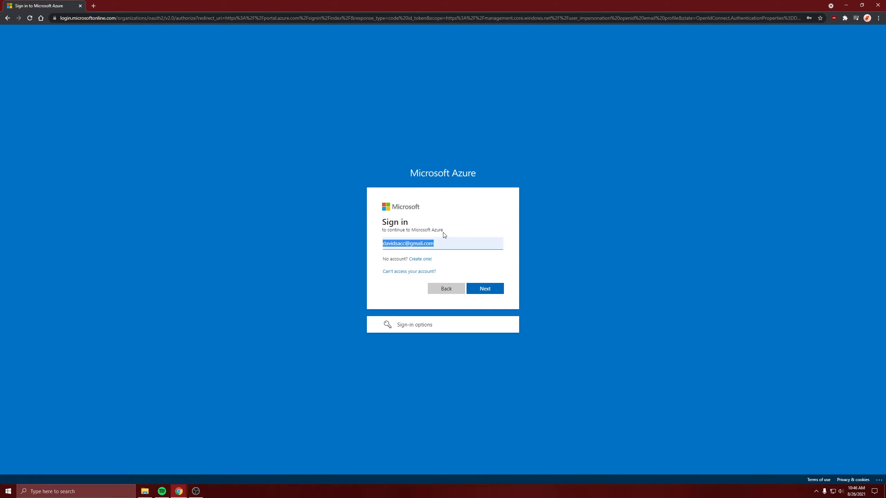
pyautogui.hotkey('ctrl', 'v')
pyautogui.click(491, 290)
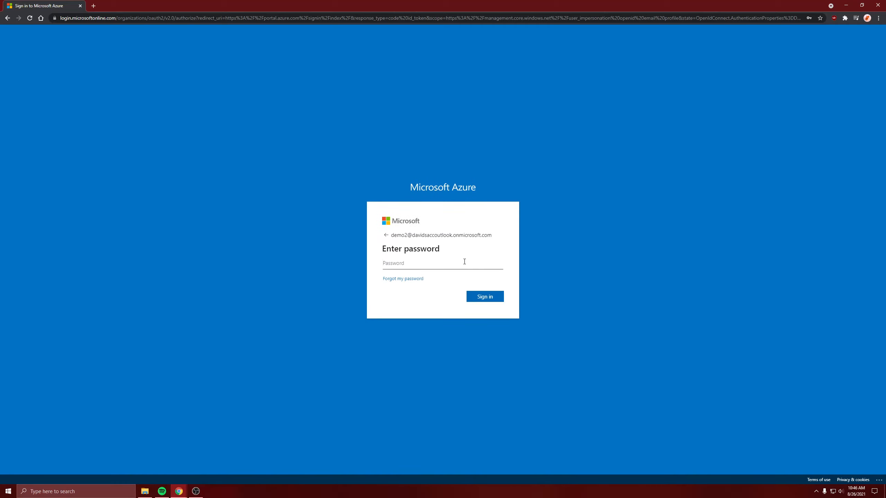
pyautogui.click(386, 236)
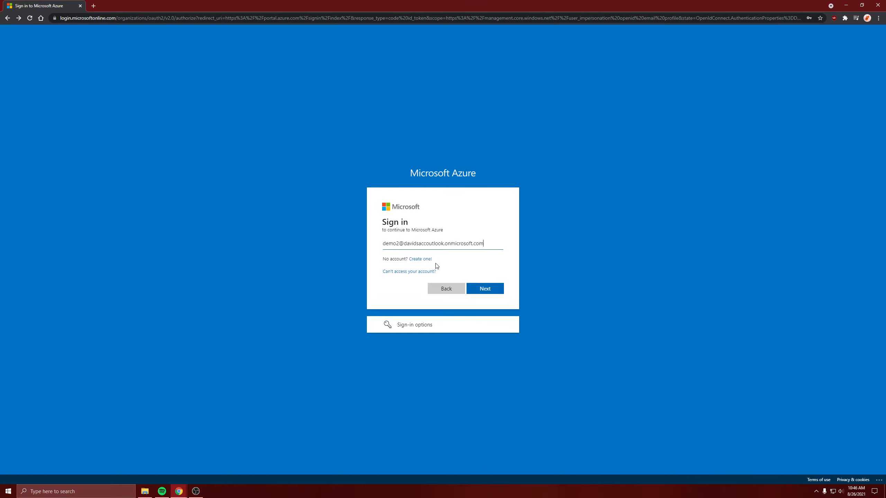
pyautogui.click(440, 289)
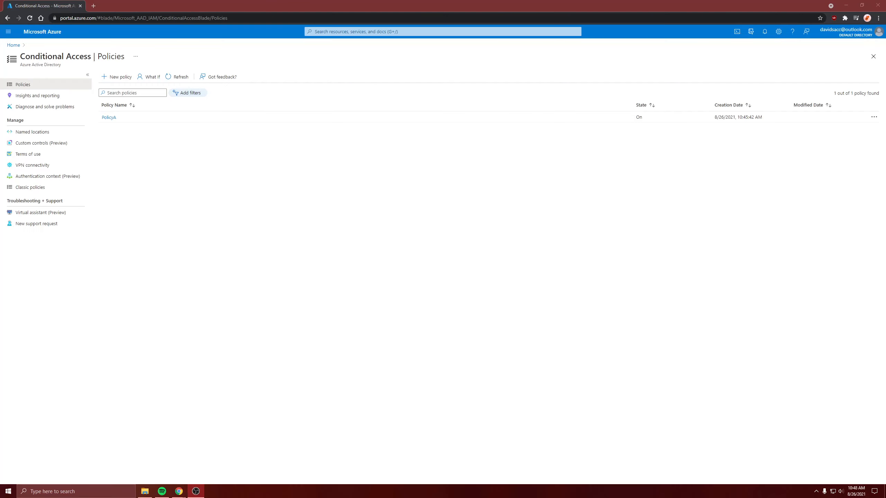
pyautogui.click(699, 143)
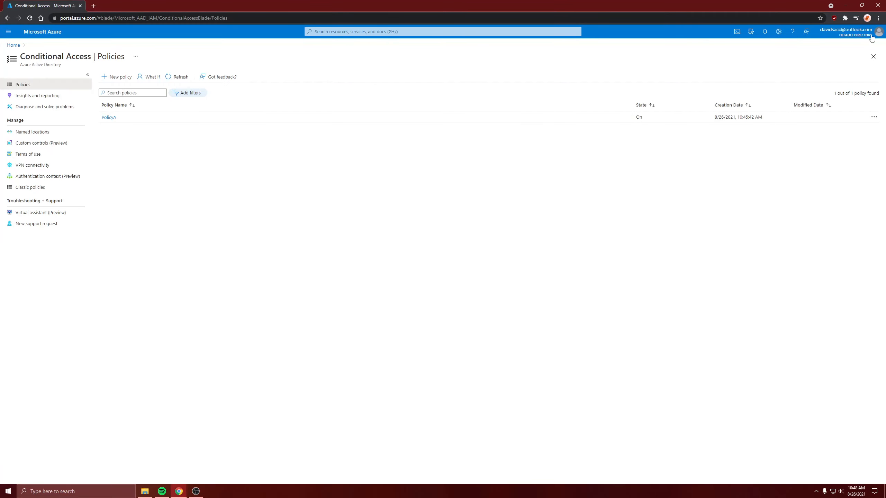
pyautogui.click(835, 31)
pyautogui.click(816, 114)
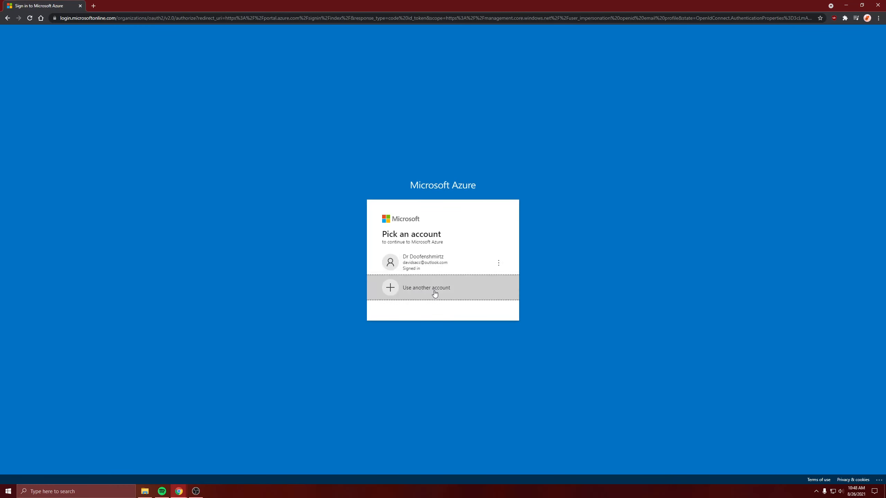
pyautogui.click(436, 290)
pyautogui.hotkey('ctrl', 'a')
pyautogui.hotkey('ctrl', 'v')
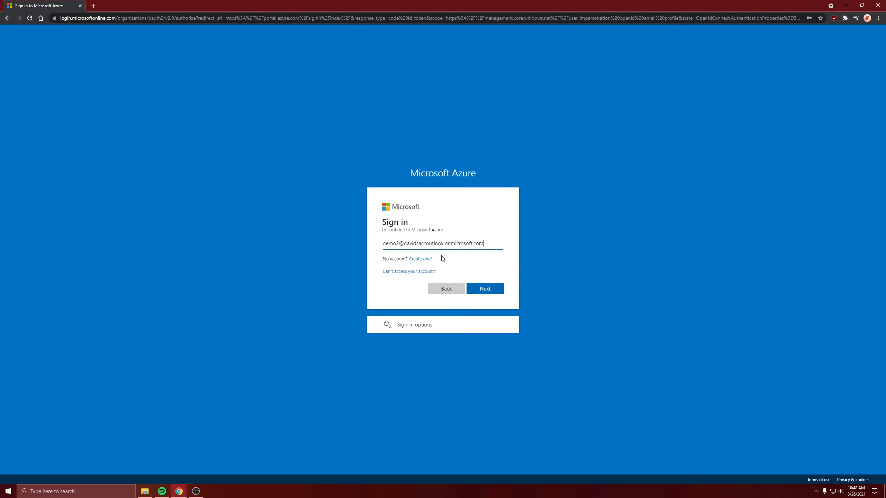
pyautogui.click(483, 287)
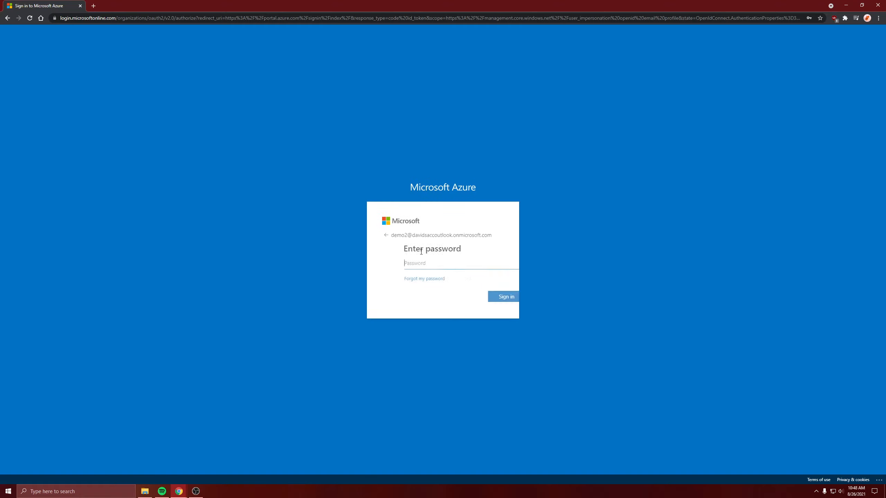
pyautogui.click(387, 235)
pyautogui.click(434, 291)
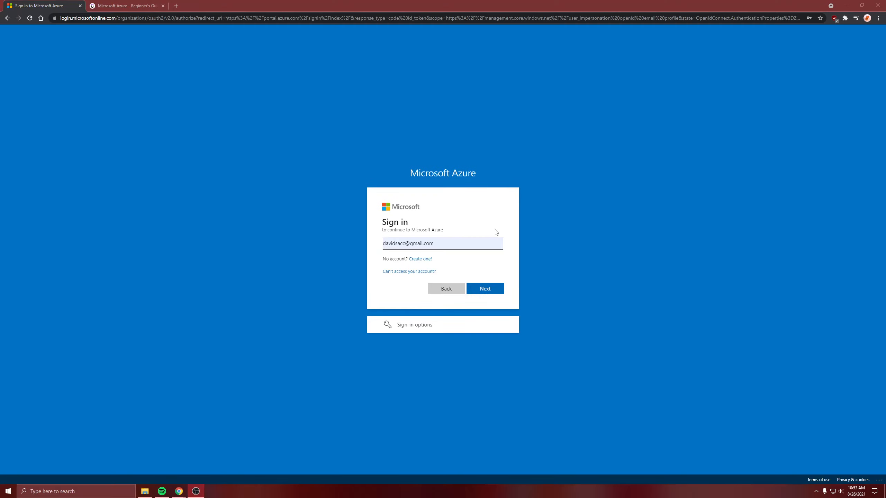
# Step: Sign in to Microsoft Azure as demo2 with the copied sign-in address and the account password
pyautogui.click(471, 243)
pyautogui.hotkey('ctrl', 'a')
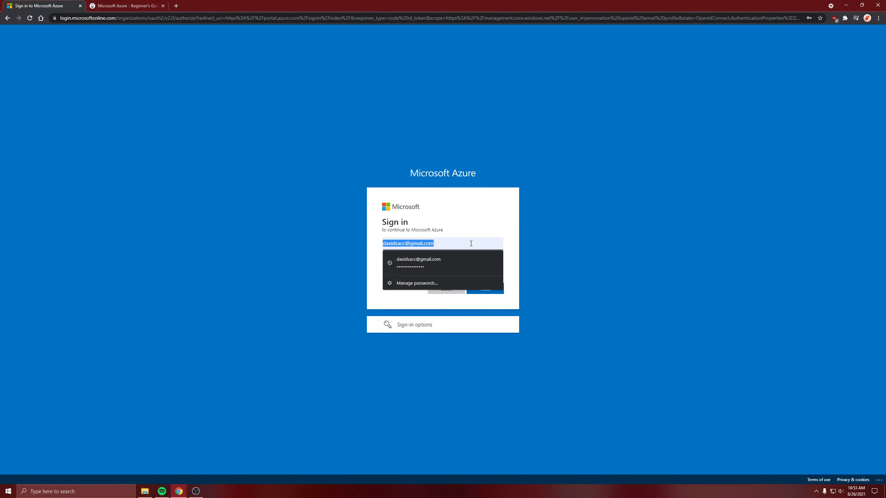
pyautogui.hotkey('ctrl', 'v')
pyautogui.click(482, 289)
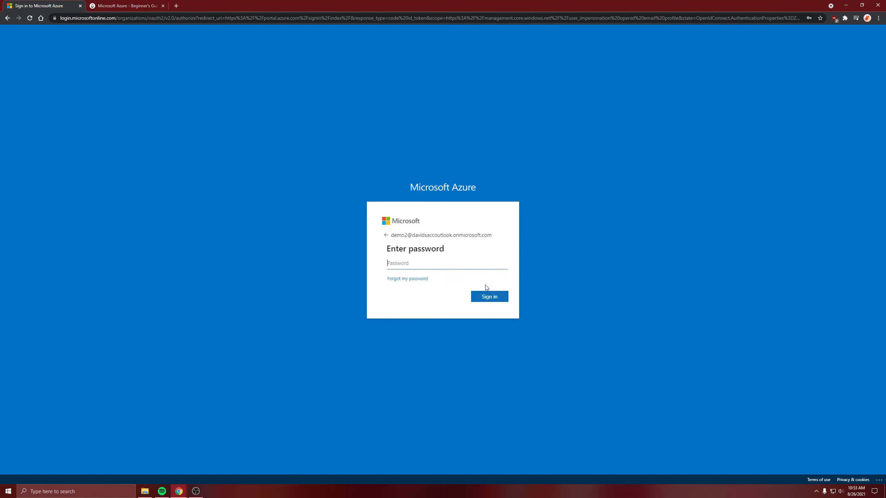
pyautogui.click(415, 264)
pyautogui.write('••')
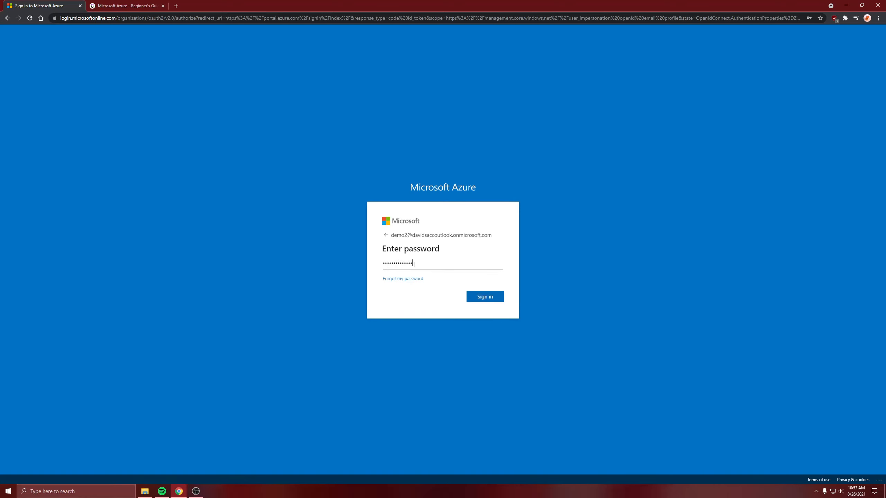
pyautogui.click(474, 297)
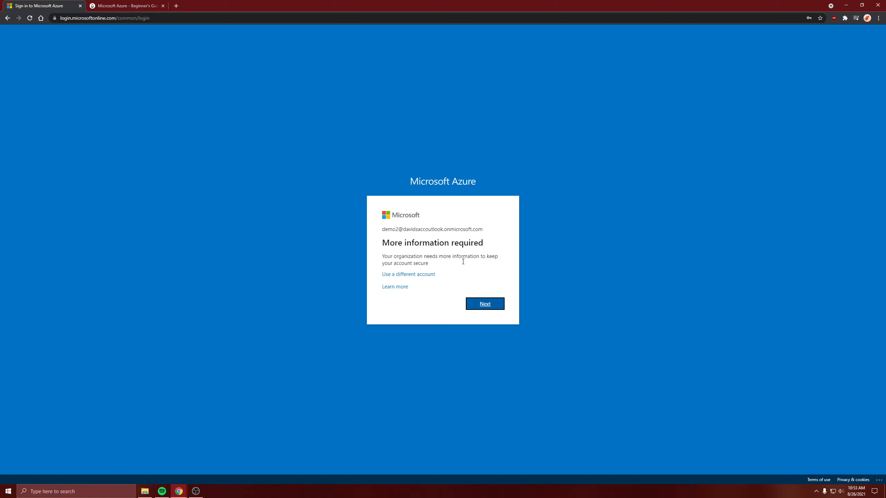
# Step: Continue to the required security setup and choose Phone as the verification method instead of Microsoft Authenticator
pyautogui.click(483, 303)
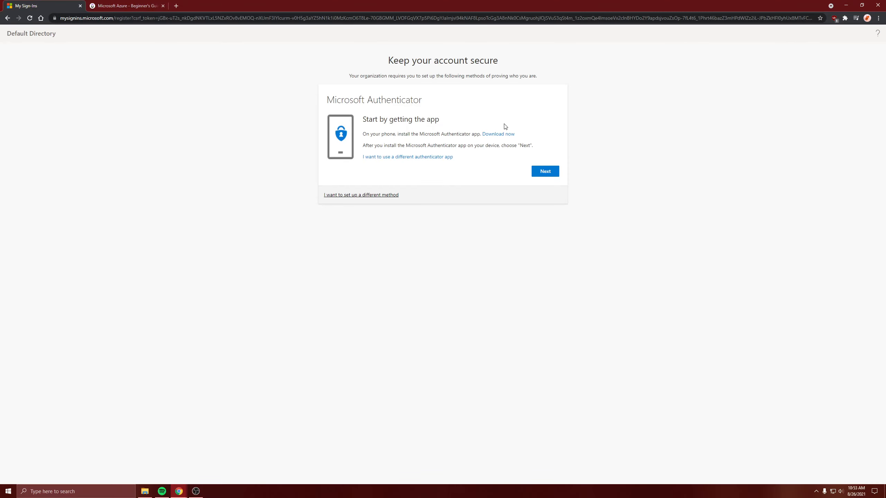
pyautogui.click(381, 196)
pyautogui.click(440, 257)
pyautogui.click(427, 278)
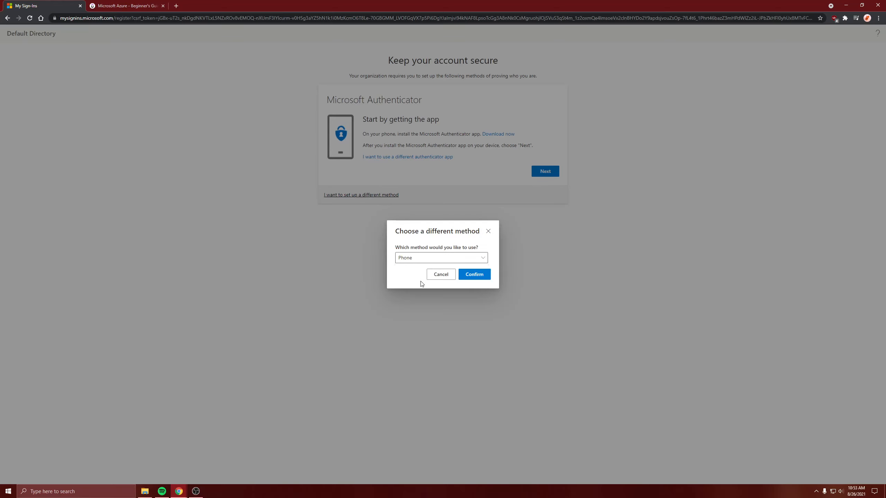
pyautogui.click(471, 275)
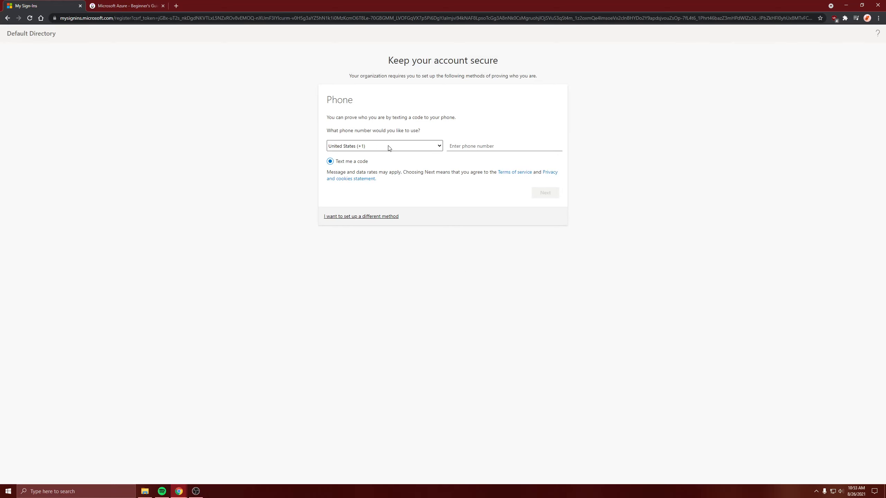